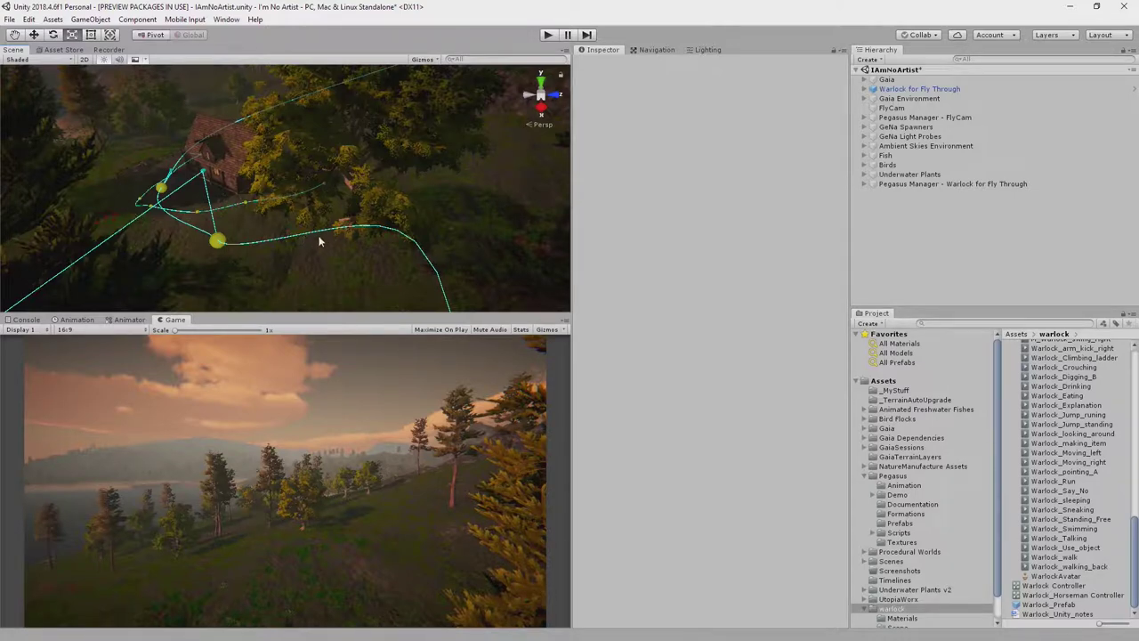
# Step: Create an empty GameObject in the Hierarchy and name it Director
pyautogui.rightClick(862, 219)
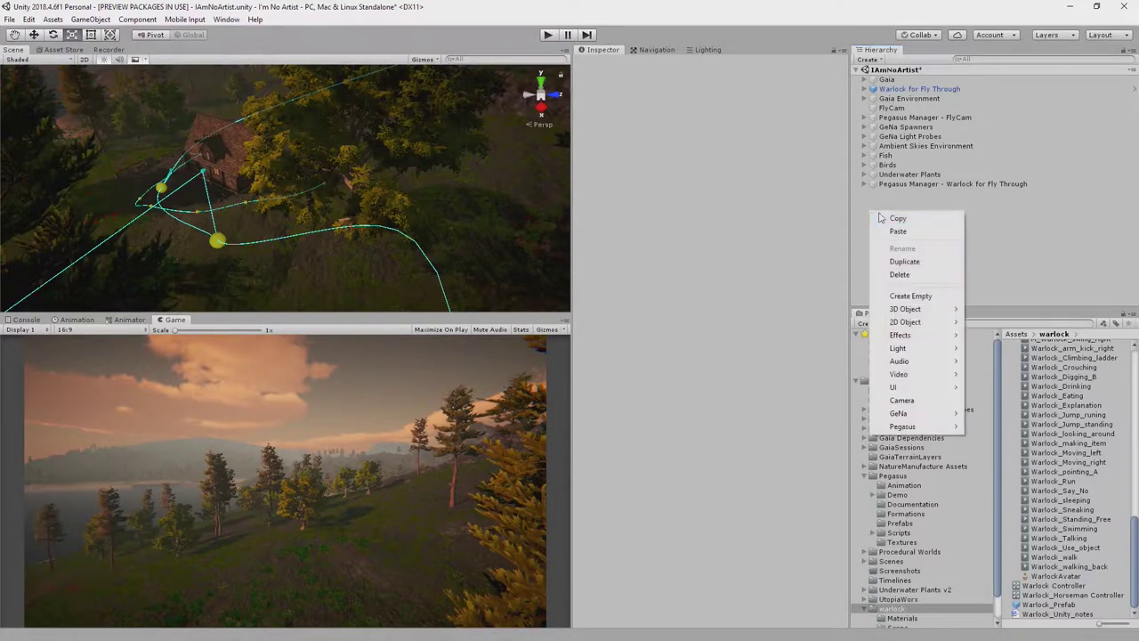
pyautogui.click(915, 295)
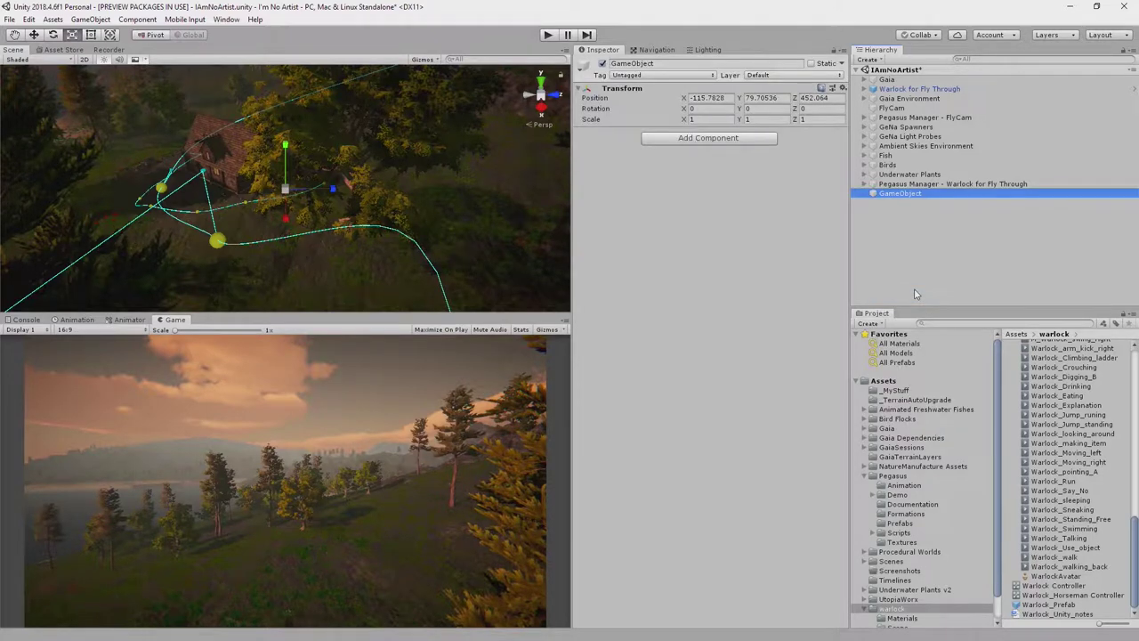
pyautogui.click(656, 64)
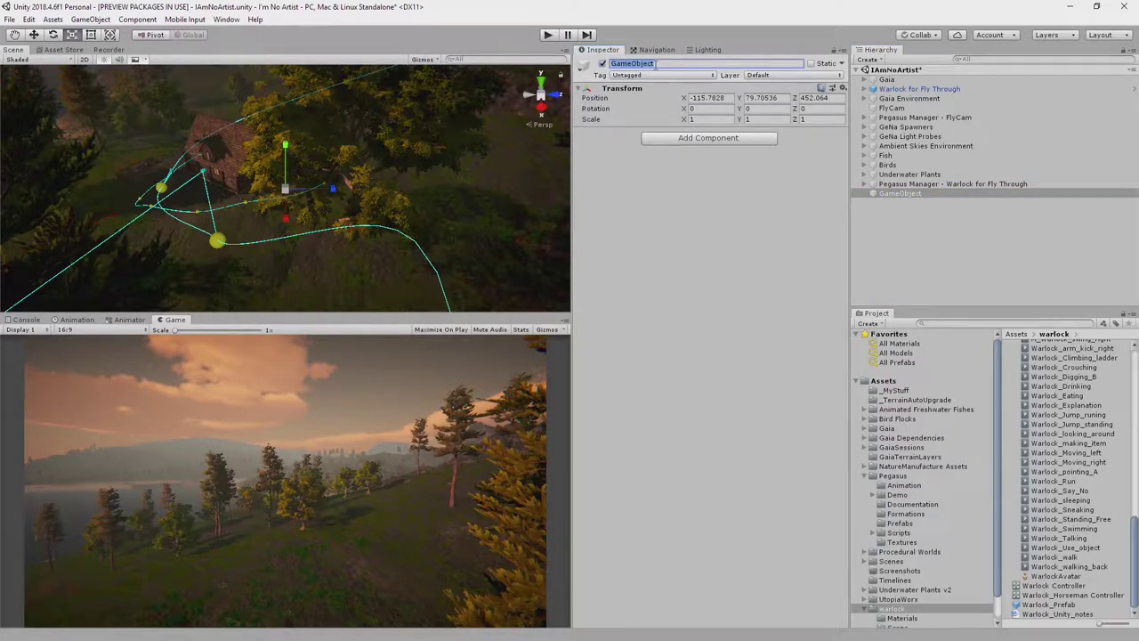
pyautogui.write('Director')
# Step: Open the Timeline window via Window > Sequencing and start creating a timeline for Director
pyautogui.click(225, 19)
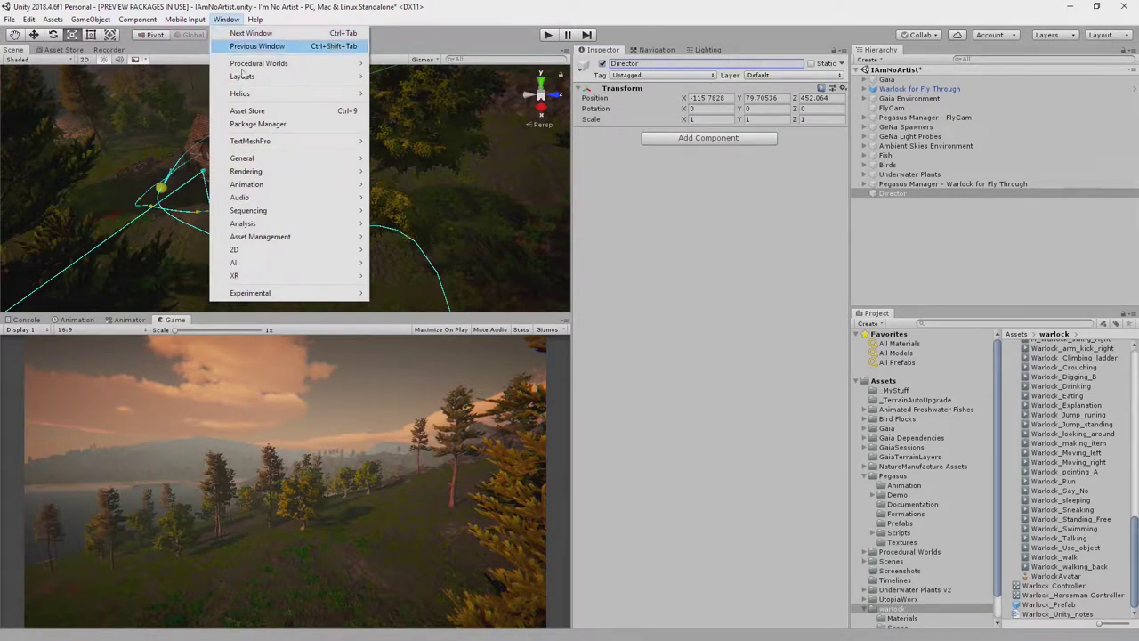
pyautogui.moveTo(248, 211)
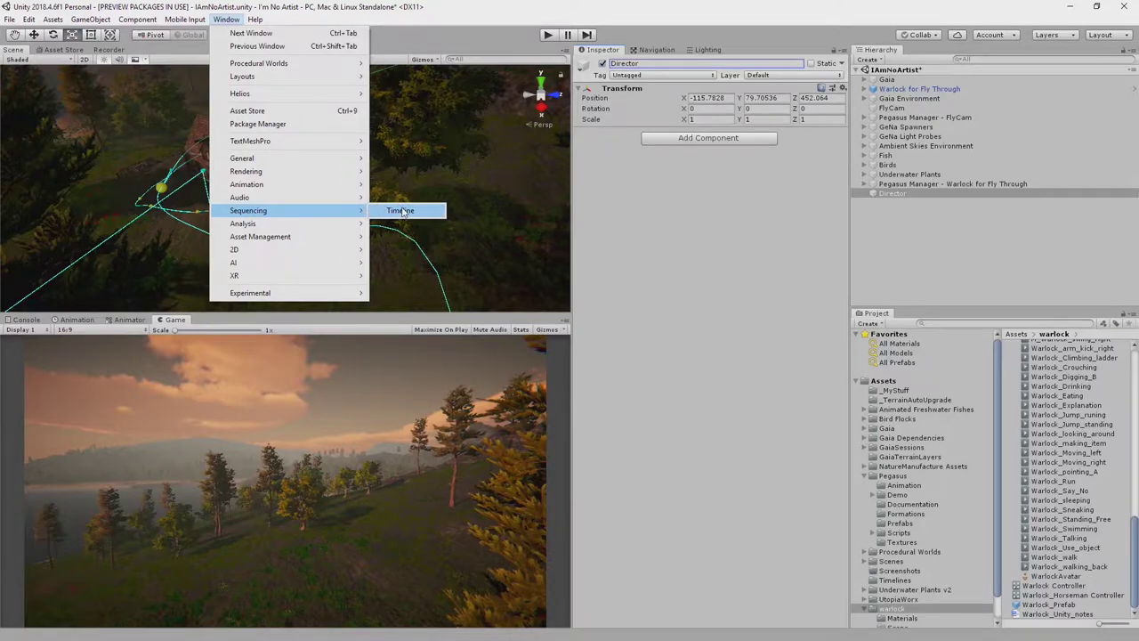
pyautogui.click(400, 210)
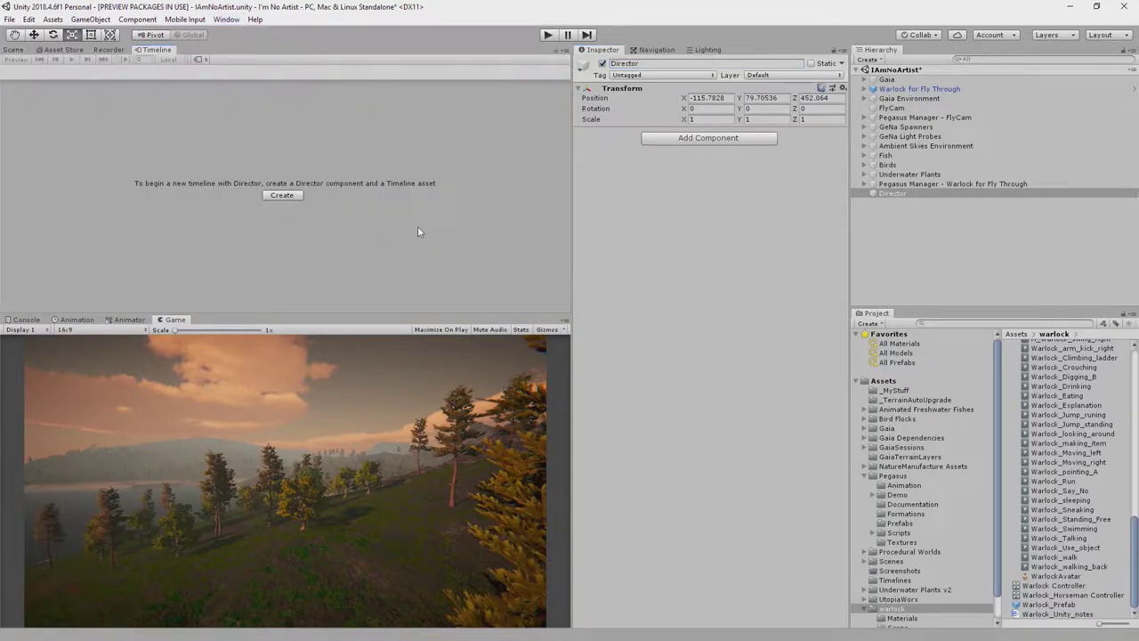
pyautogui.click(282, 196)
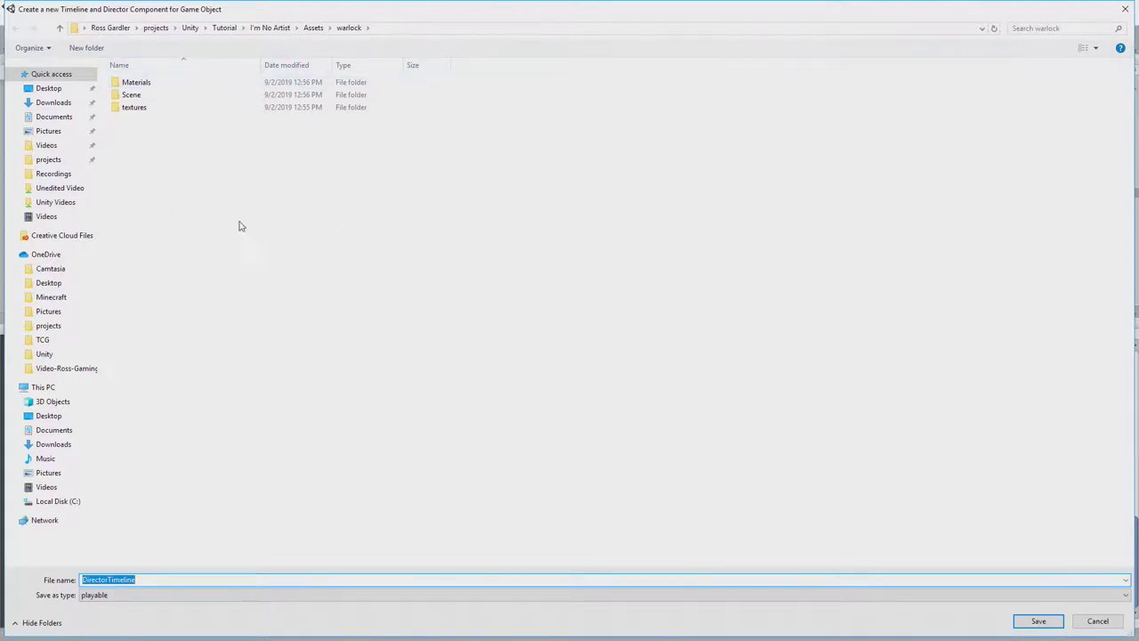
# Step: Save Director's timeline as TutorialFlyThrough.playable in Assets/Timelines, overwriting the existing file
pyautogui.click(314, 27)
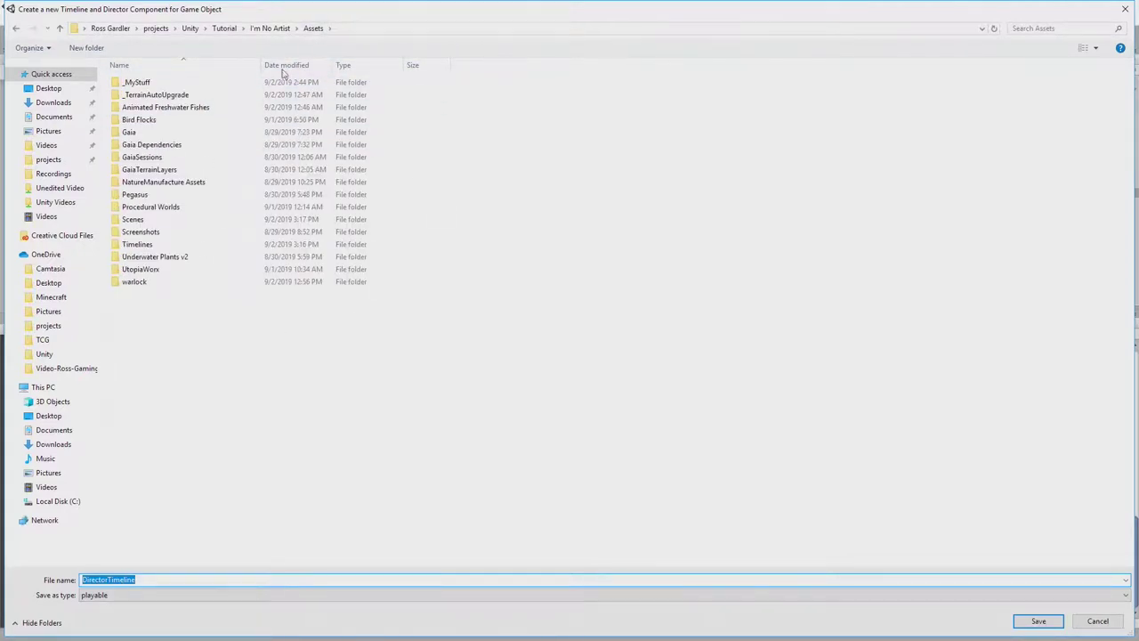
pyautogui.click(139, 245)
pyautogui.doubleClick(139, 245)
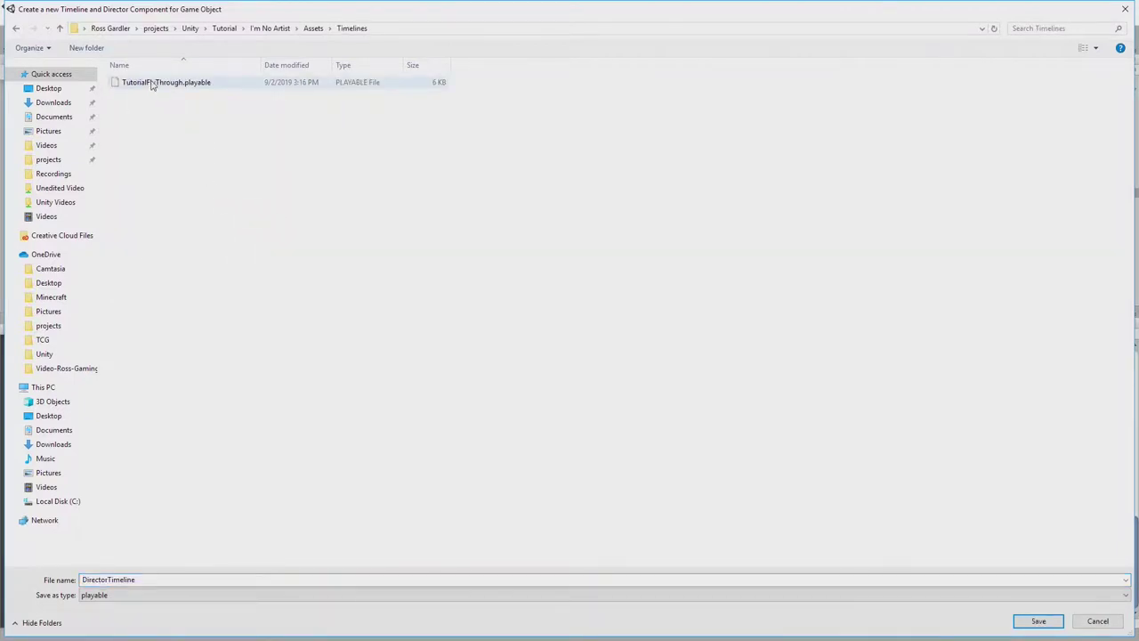
pyautogui.click(203, 83)
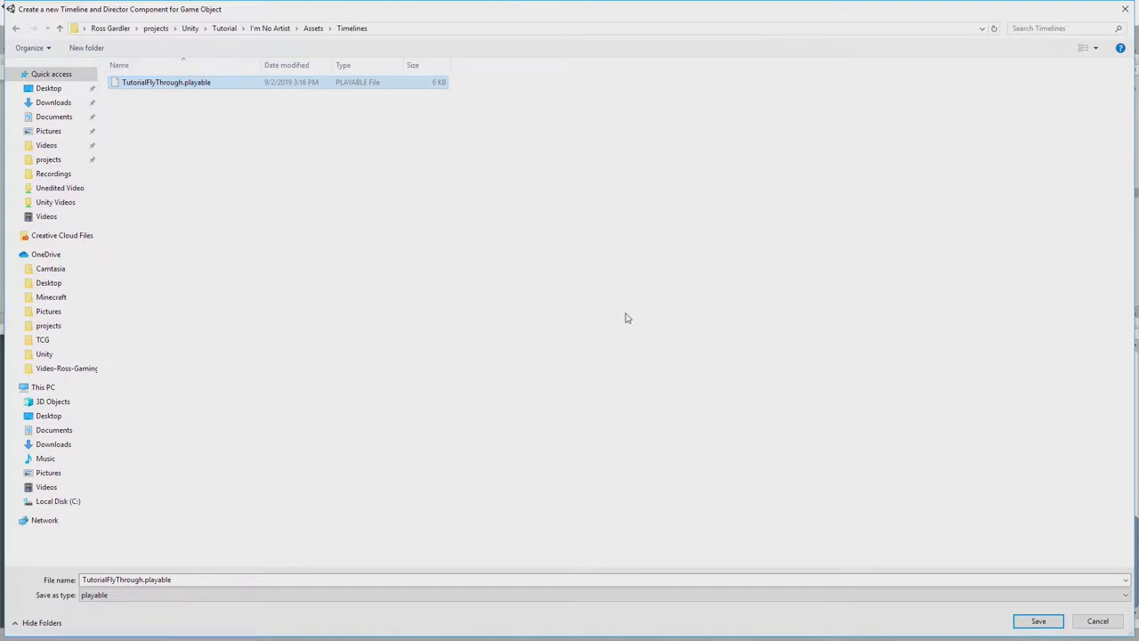
pyautogui.click(1038, 621)
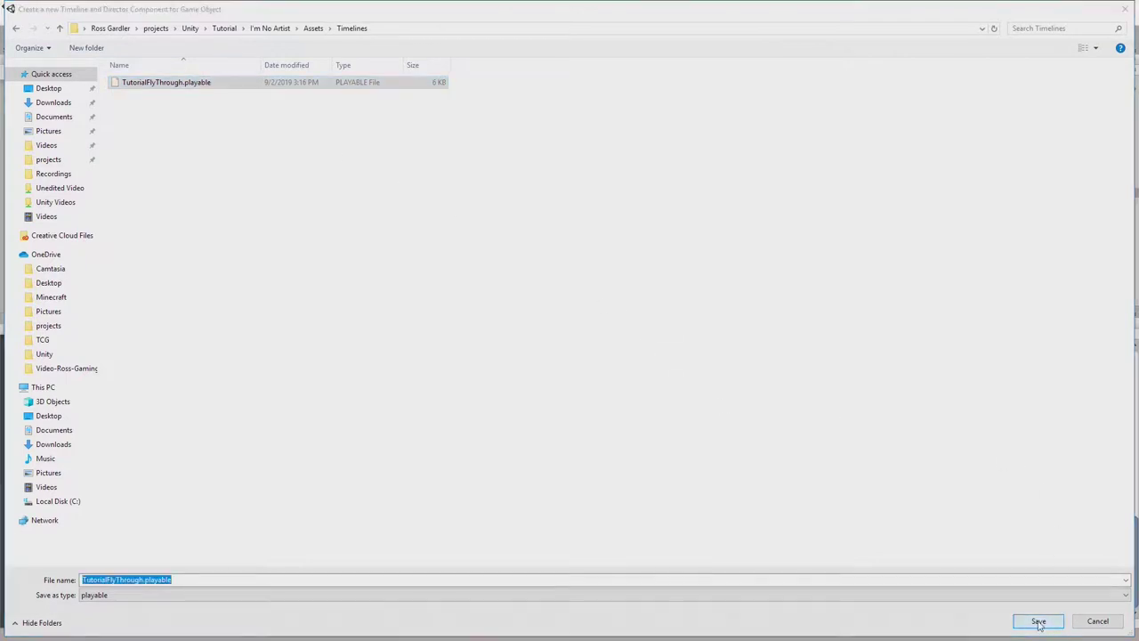
pyautogui.click(597, 327)
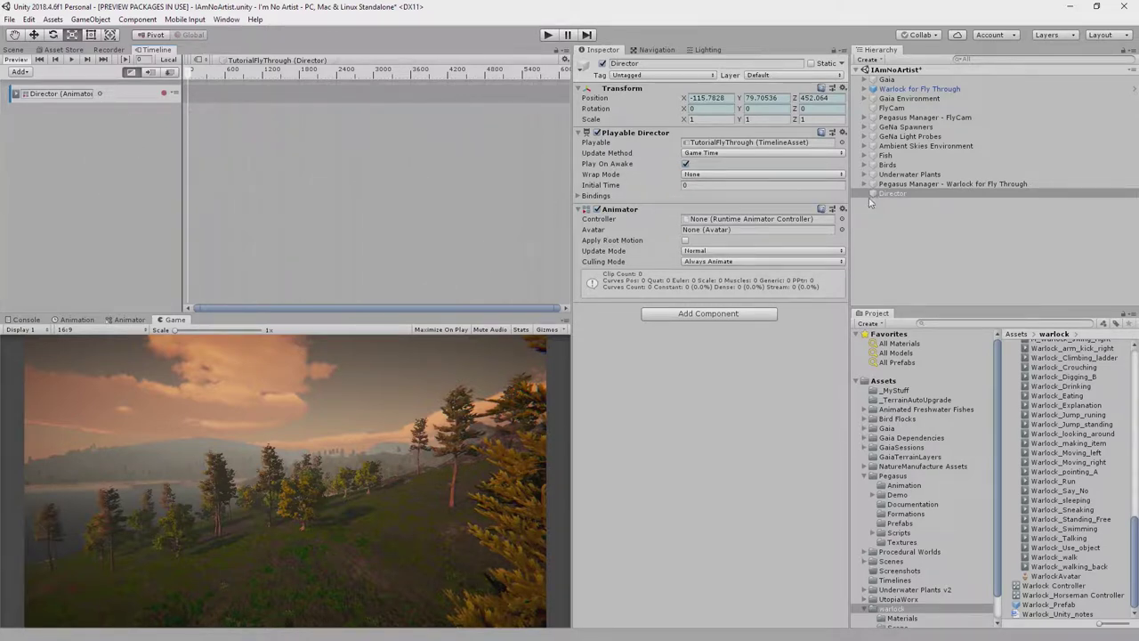
# Step: Remove Director's Animator component and delete the timeline's default animator track
pyautogui.click(844, 210)
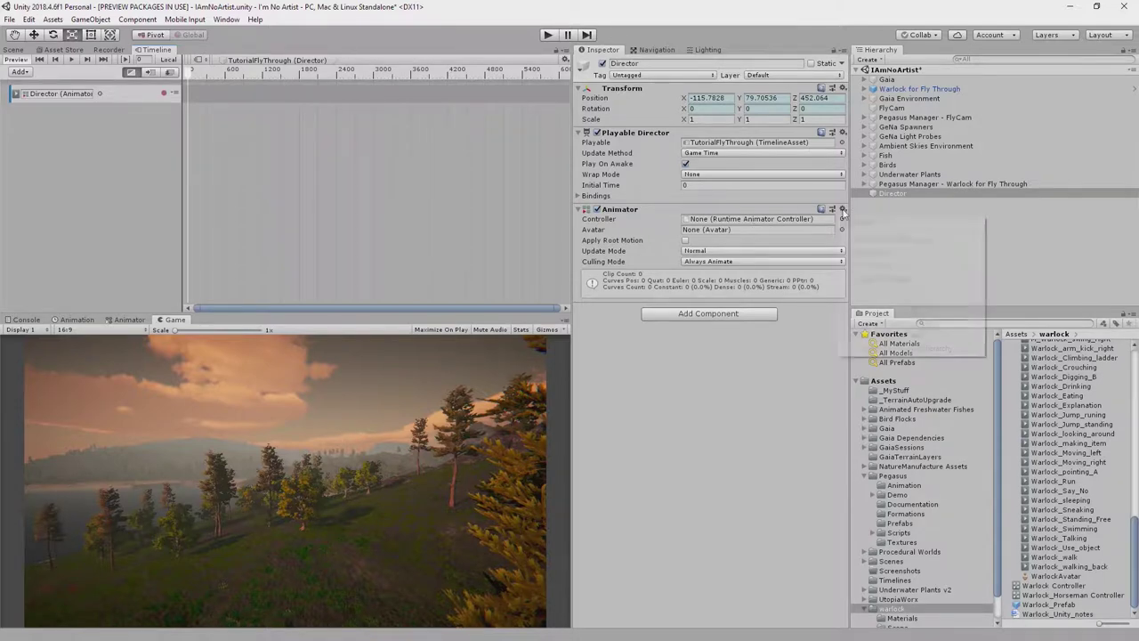
pyautogui.click(872, 241)
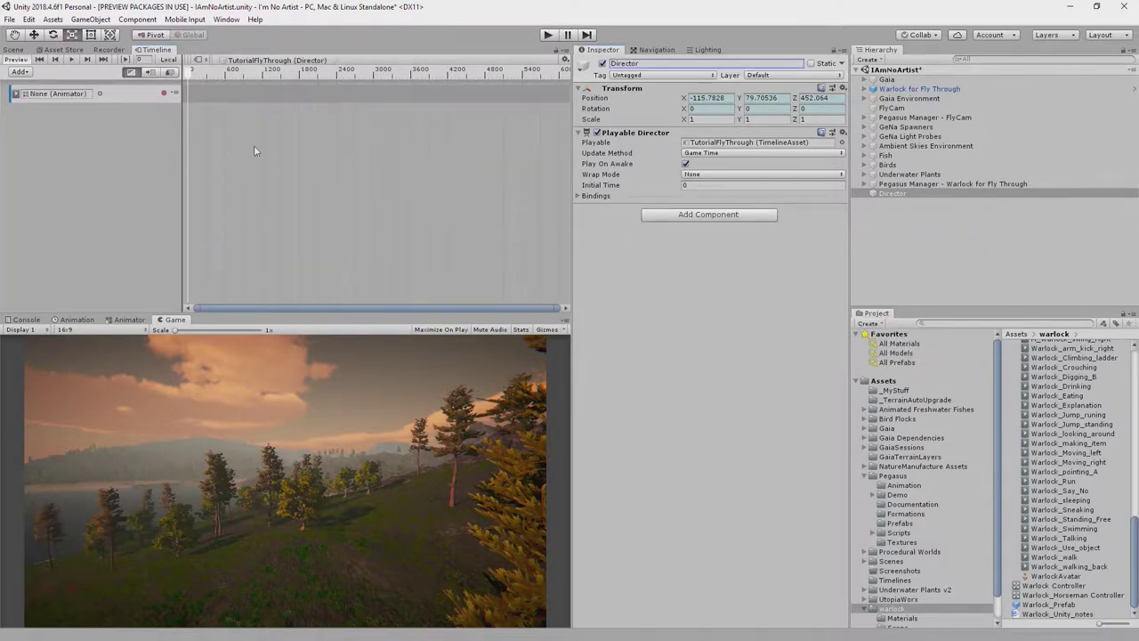
pyautogui.click(177, 95)
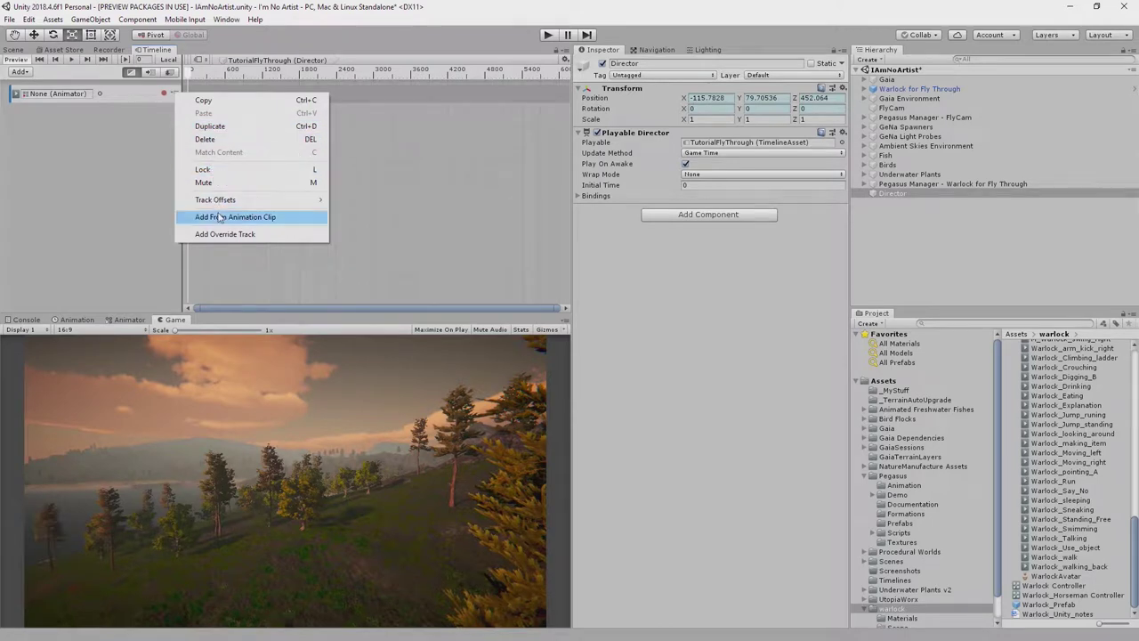
pyautogui.click(225, 140)
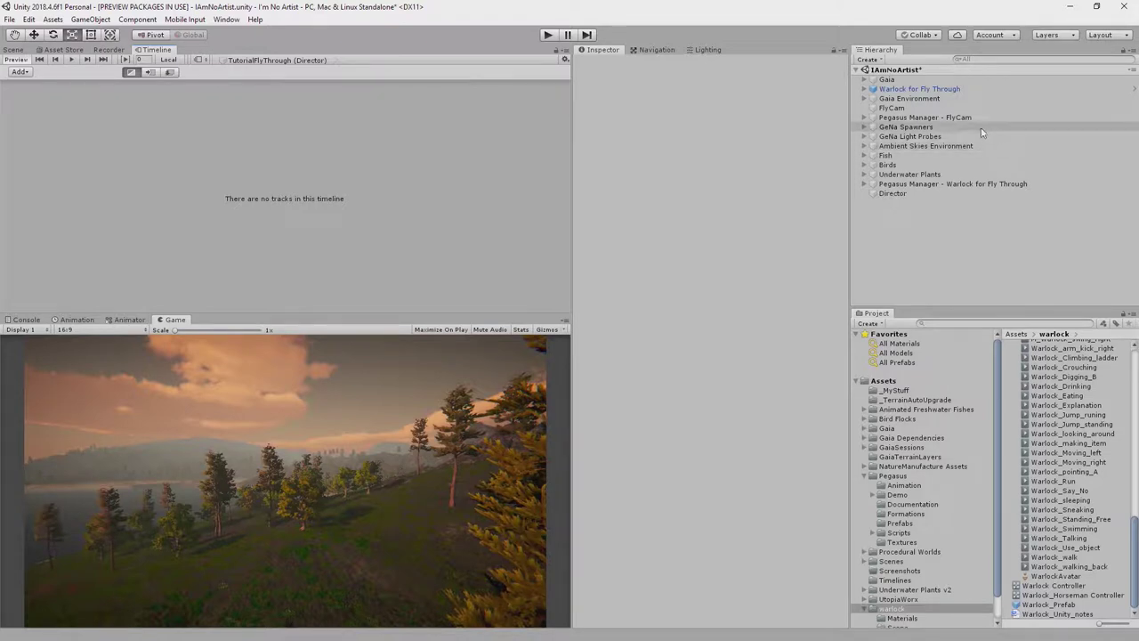
# Step: Add an activation track for Pegasus Manager - FlyCam to the timeline
pyautogui.click(920, 120)
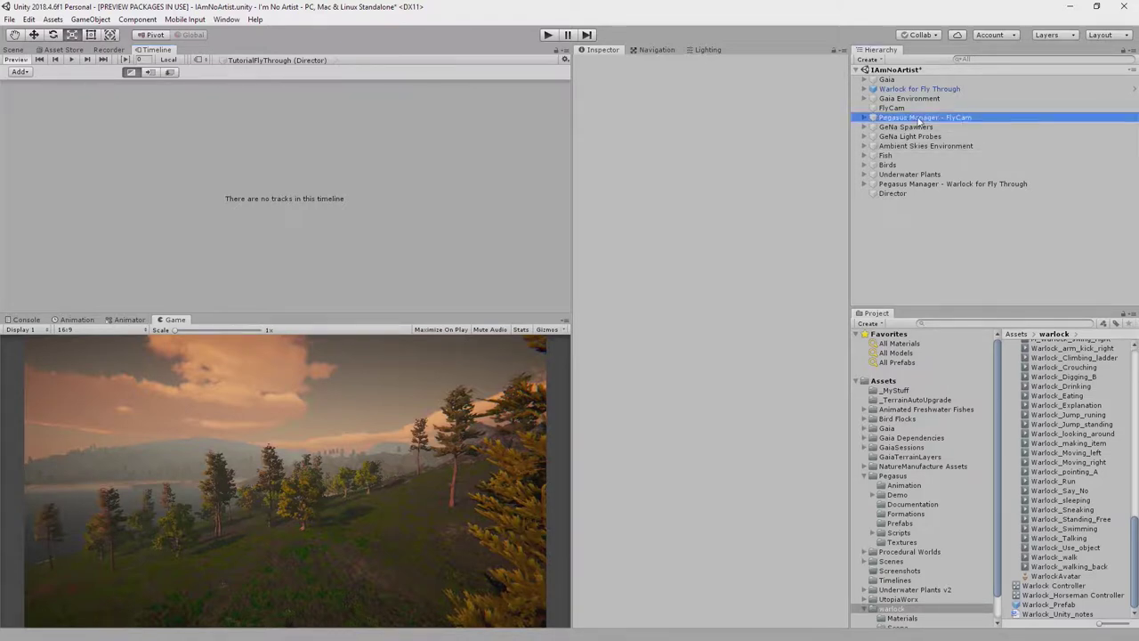
pyautogui.moveTo(920, 120); pyautogui.dragTo(438, 123)
pyautogui.moveTo(113, 115); pyautogui.dragTo(114, 117)
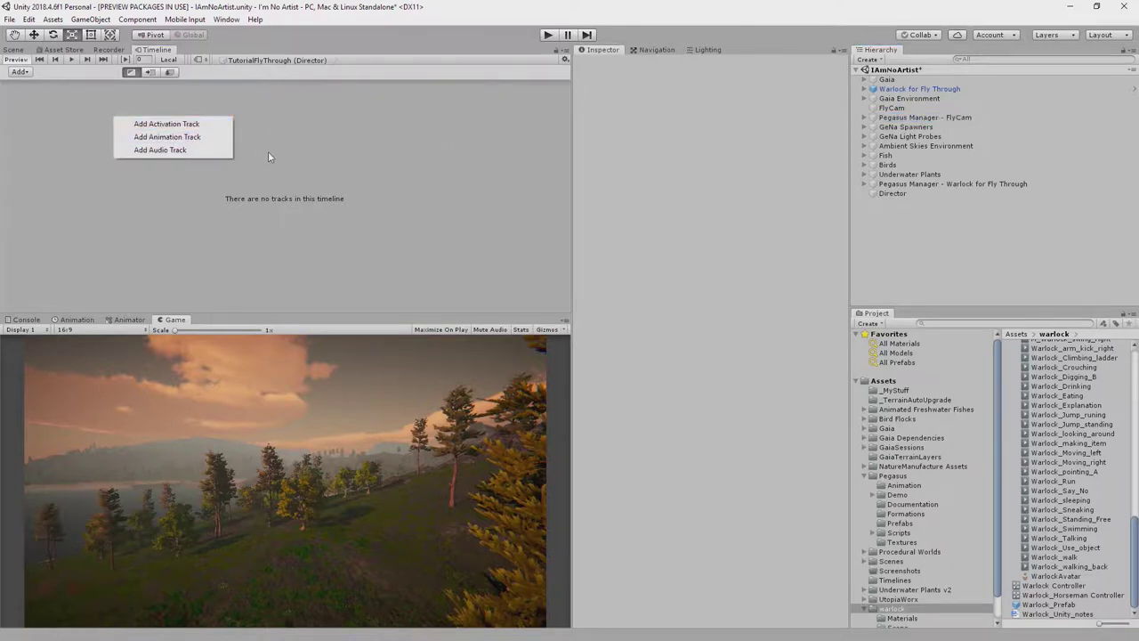
pyautogui.click(197, 130)
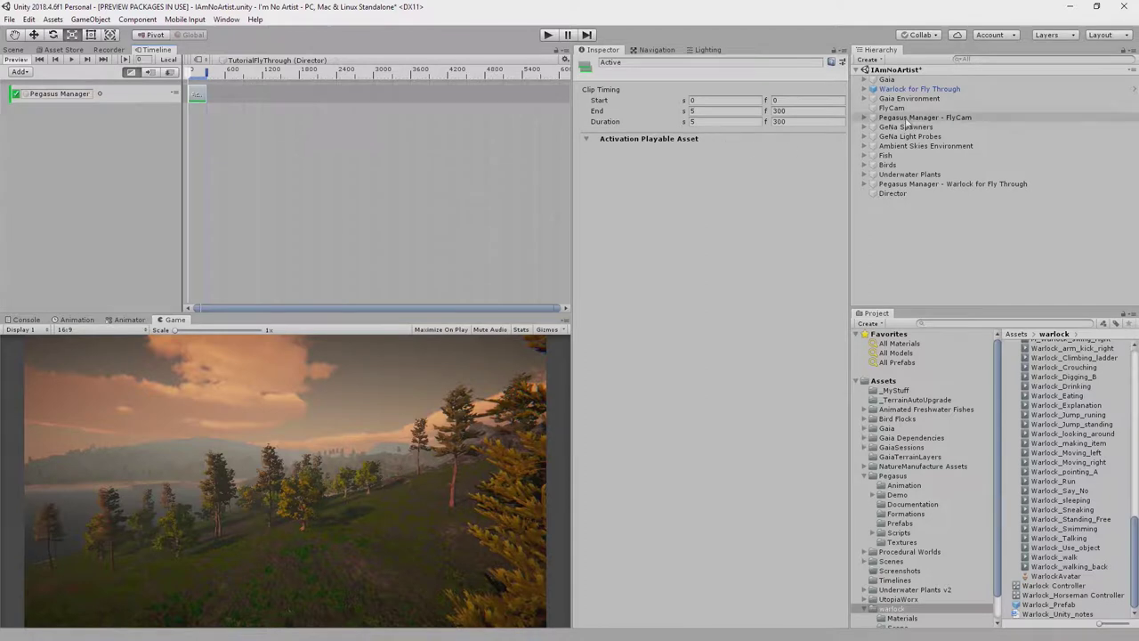
# Step: Make the FlyCam Pegasus Manager inactive and tick Play On Start
pyautogui.click(906, 119)
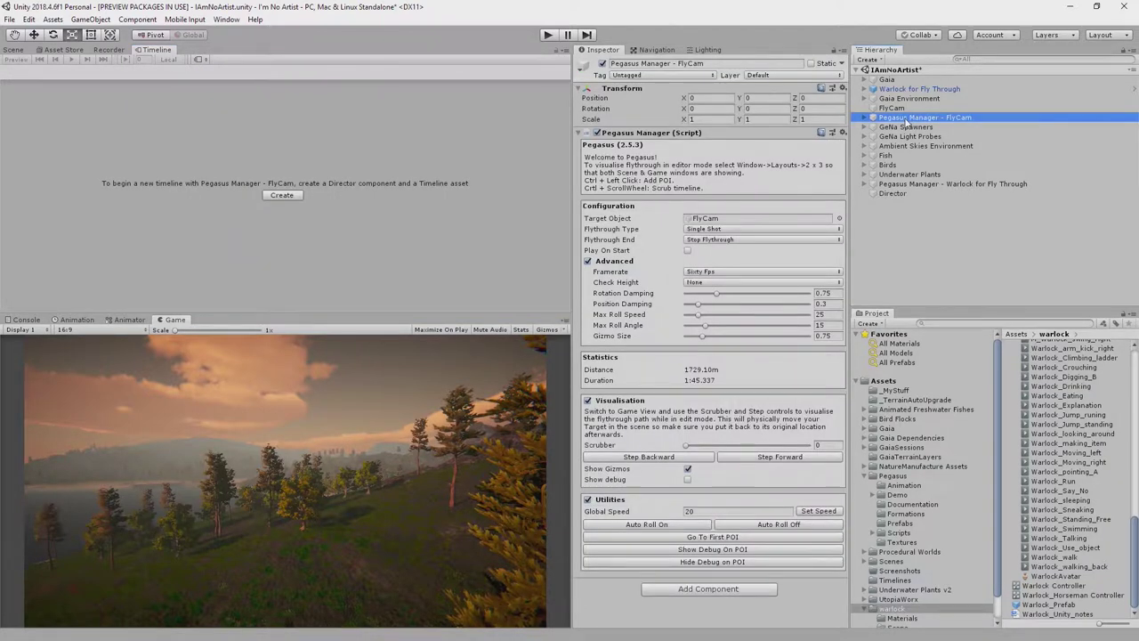
pyautogui.click(603, 64)
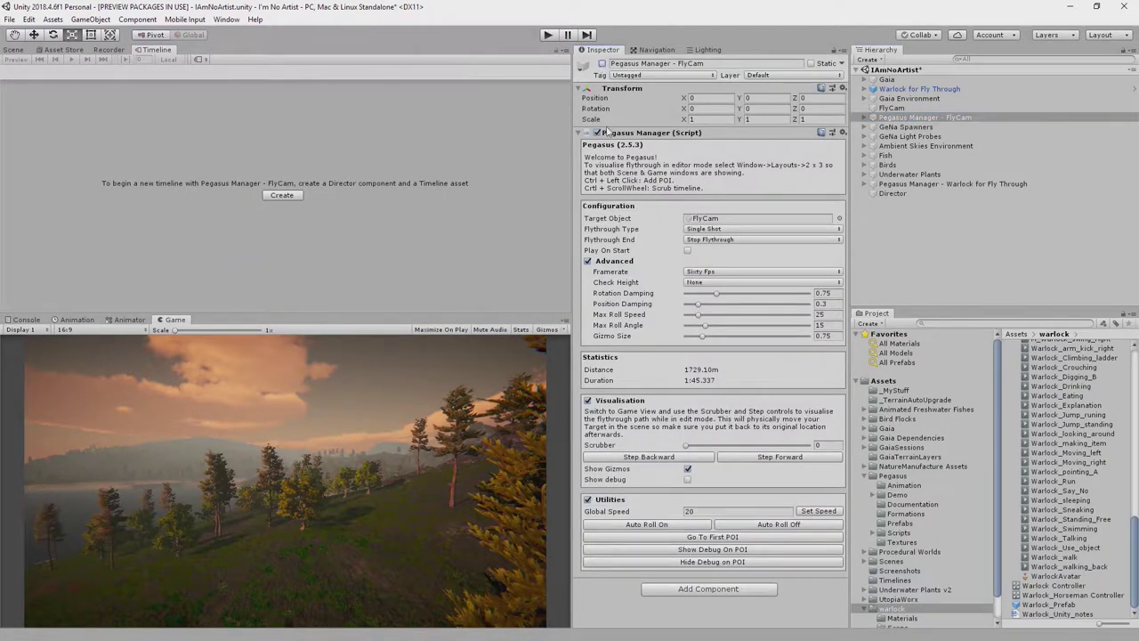
pyautogui.click(687, 251)
# Step: Stretch the FlyCam Active clip to frame 8095 (134.9 s) on Director's timeline
pyautogui.click(896, 196)
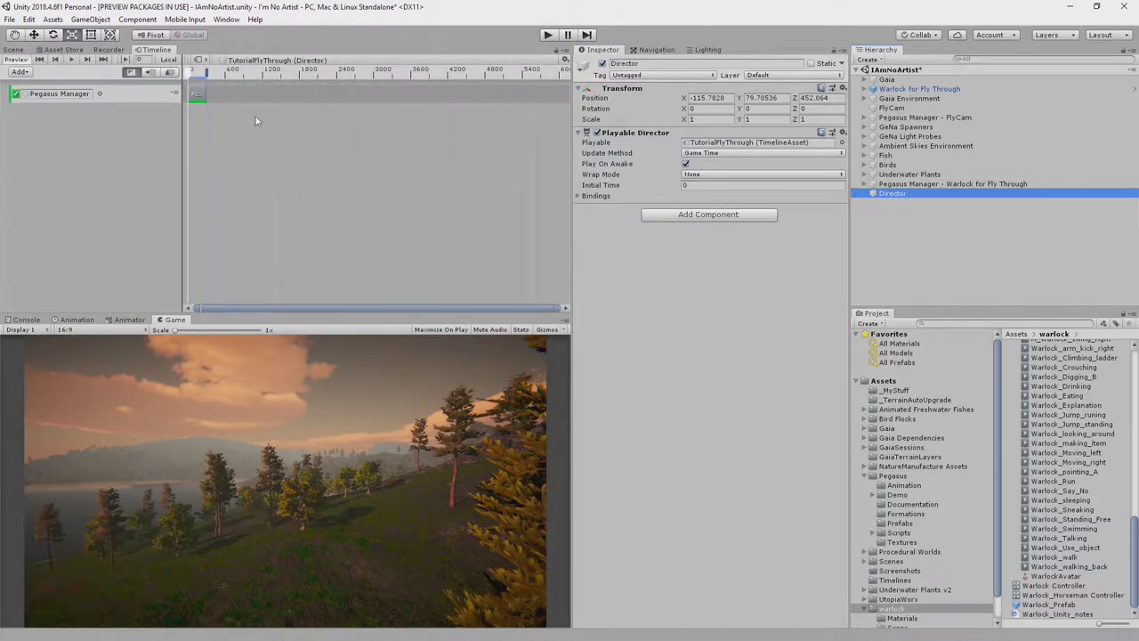
pyautogui.scroll(-3, 228, 122)
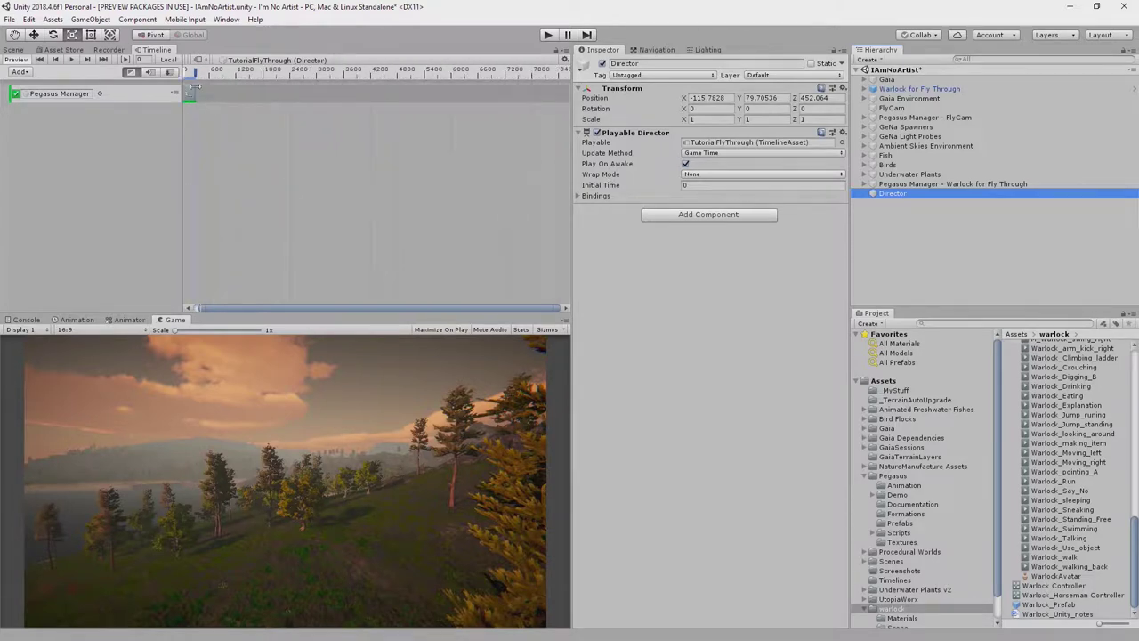
pyautogui.moveTo(194, 87); pyautogui.dragTo(545, 85)
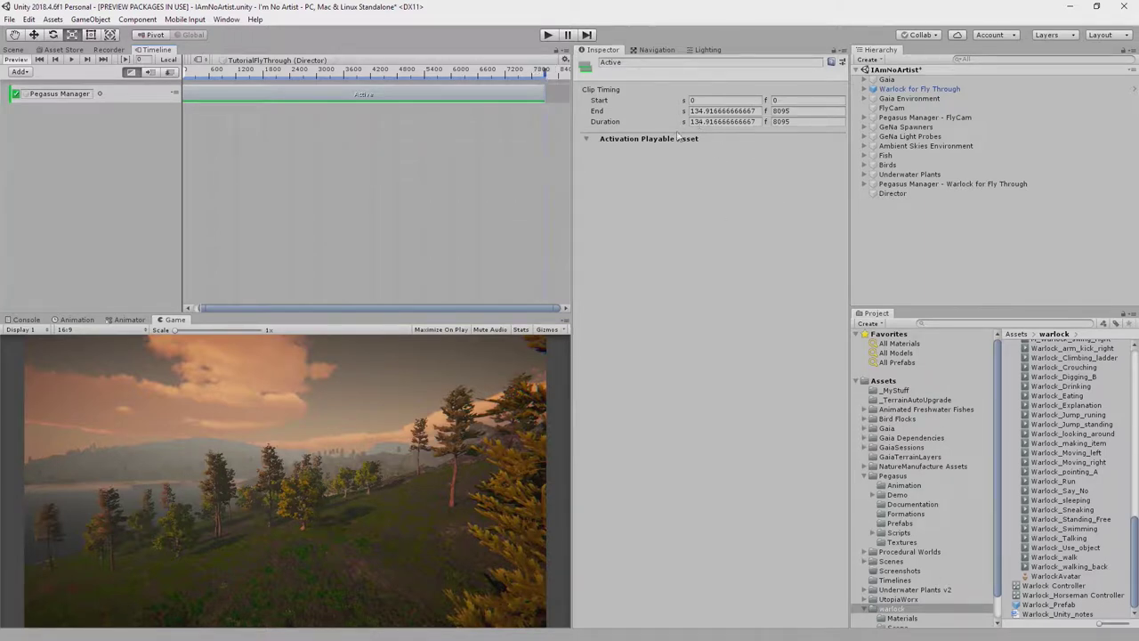
pyautogui.moveTo(366, 311); pyautogui.dragTo(360, 309)
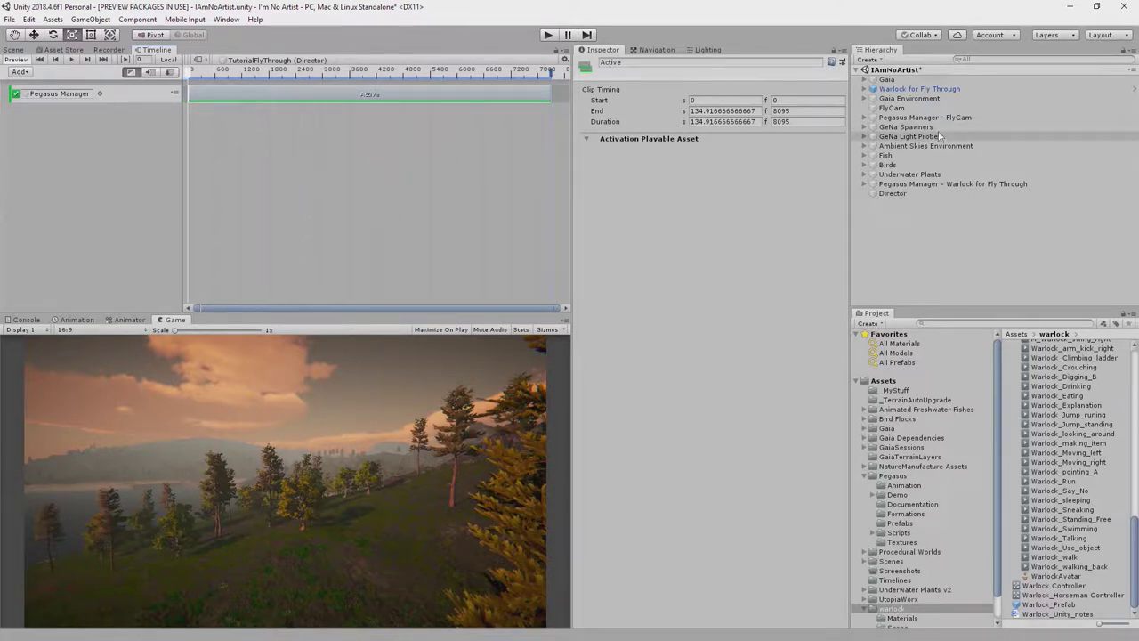
pyautogui.click(934, 185)
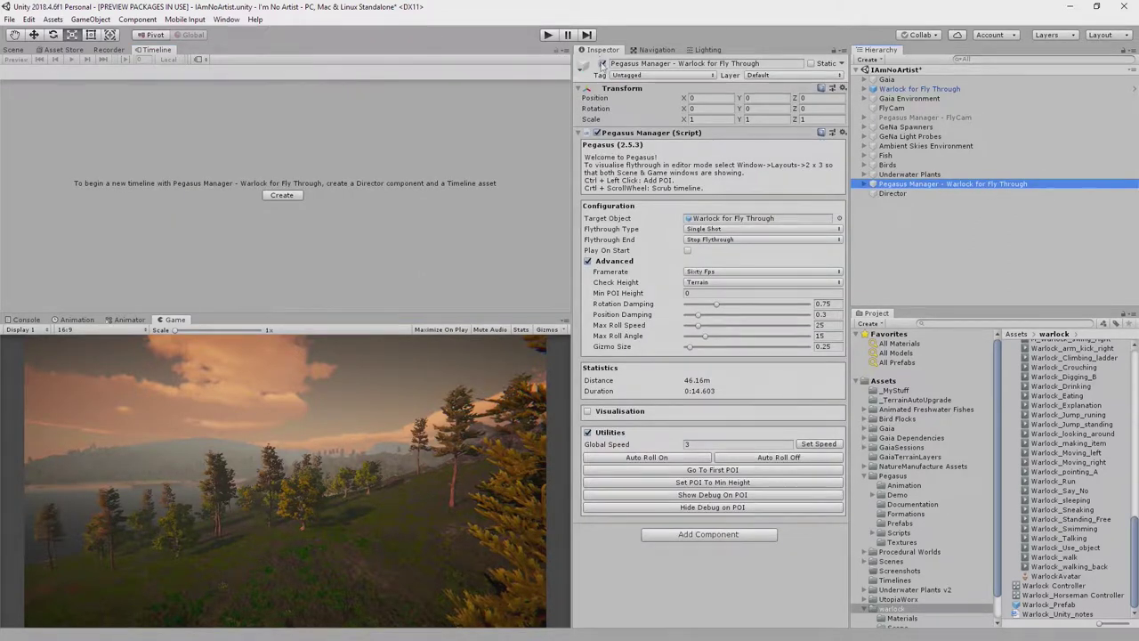
# Step: Make the warlock's Pegasus Manager inactive and tick Play On Start
pyautogui.click(602, 64)
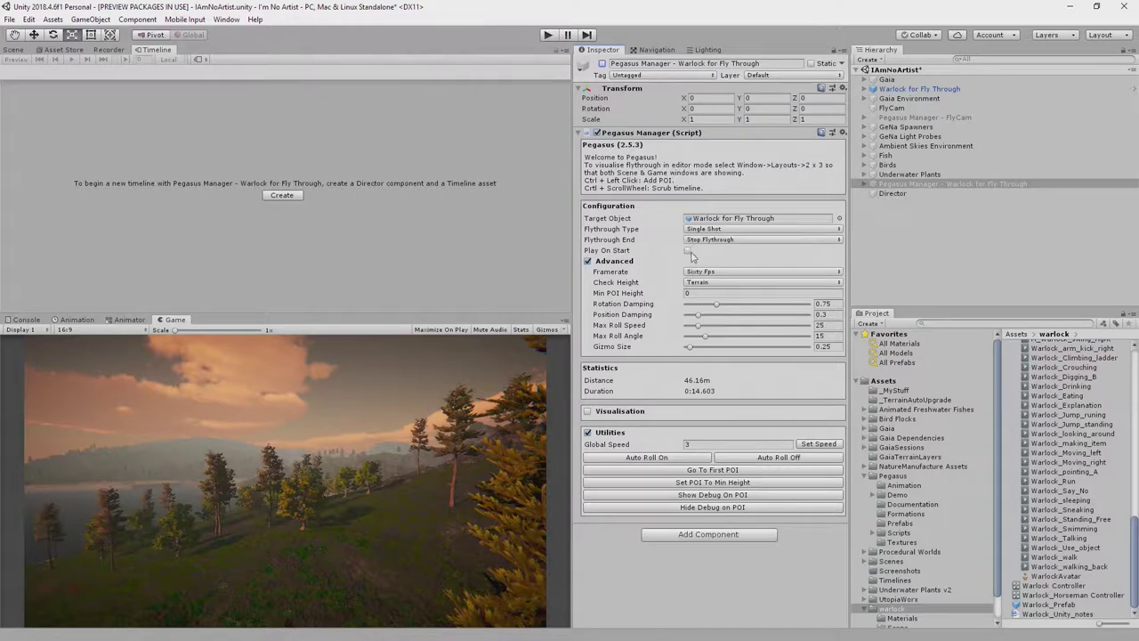
pyautogui.click(688, 250)
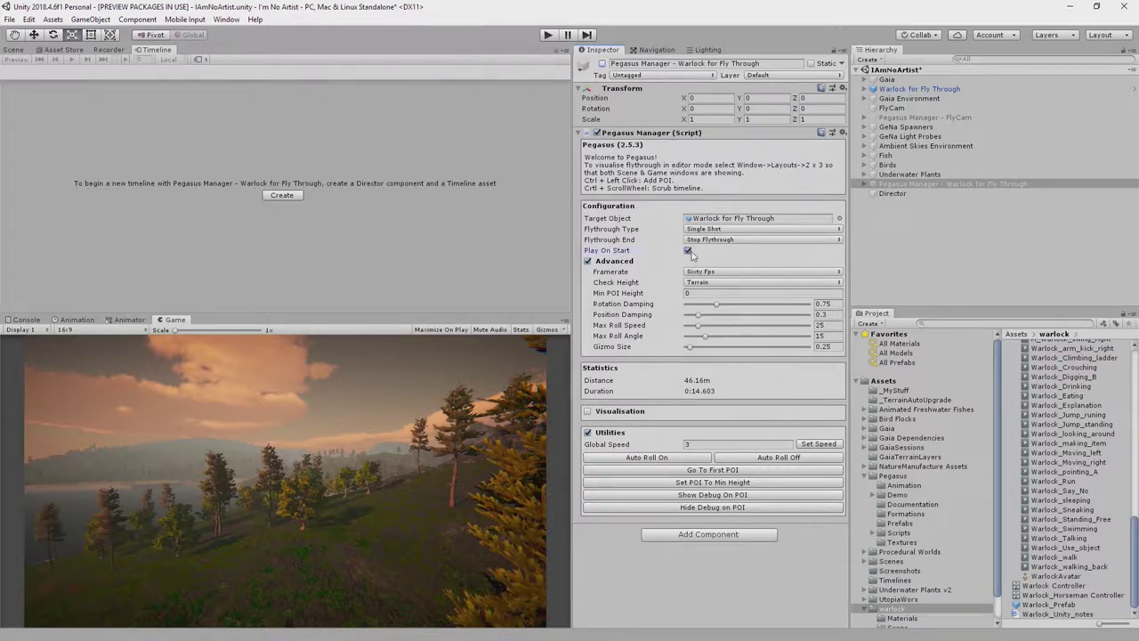
pyautogui.click(950, 185)
# Step: Add a warlock Pegasus Manager activation track, then select the IAmNoArtist - 006 recording
pyautogui.moveTo(950, 186); pyautogui.dragTo(78, 113)
pyautogui.click(132, 121)
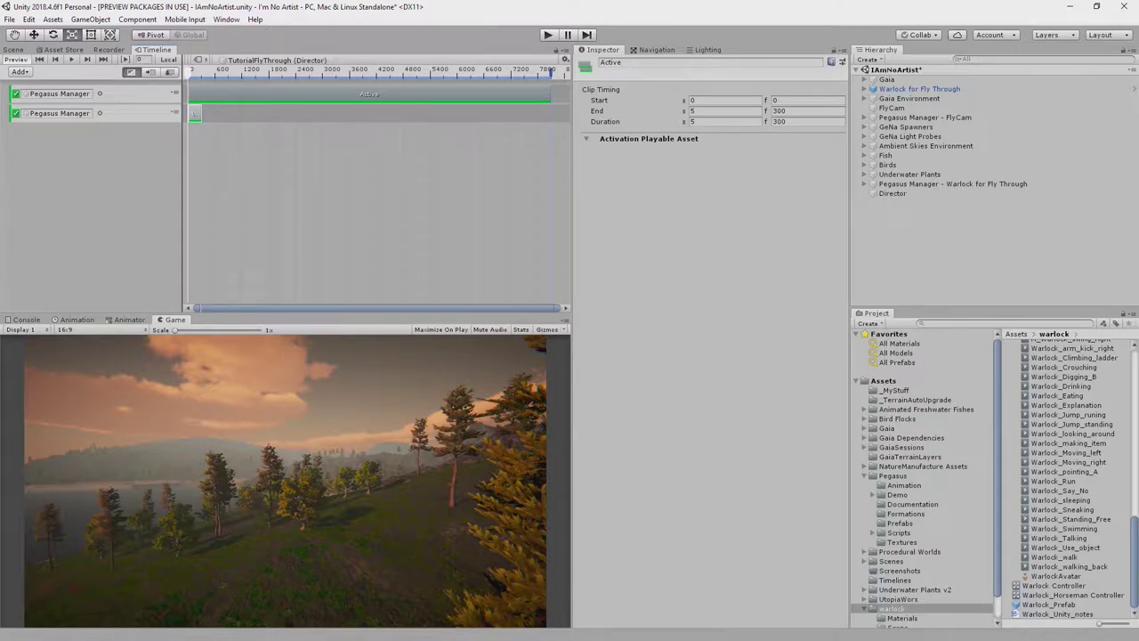
pyautogui.click(108, 50)
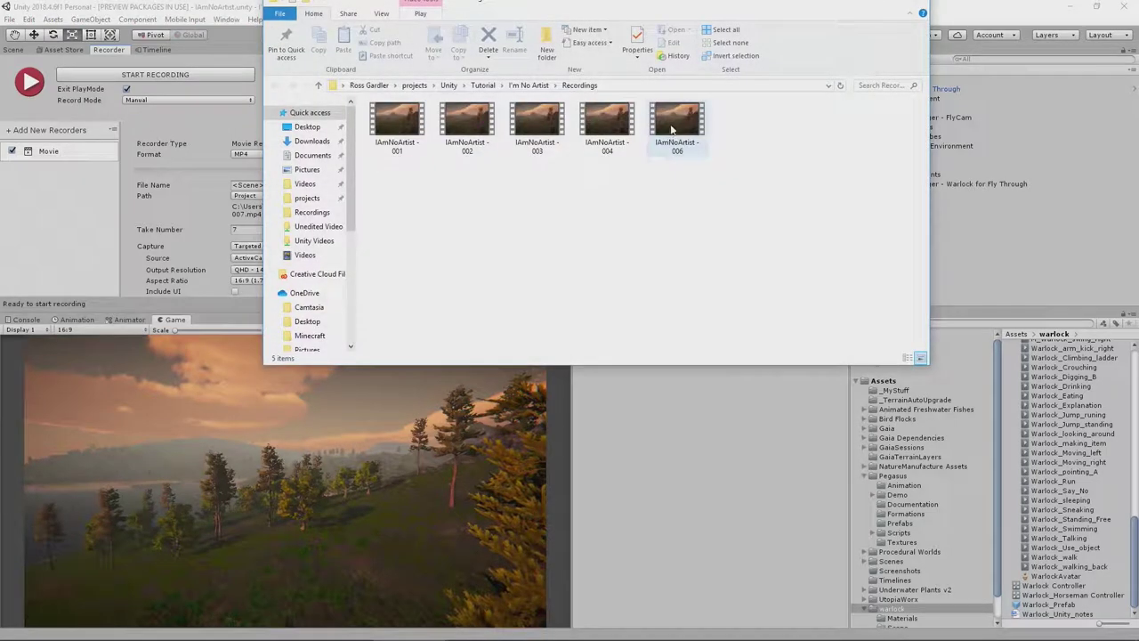
pyautogui.click(672, 128)
# Step: Play IAmNoArtist - 006, skim ahead past 0:00:25, then close the video player
pyautogui.doubleClick(673, 128)
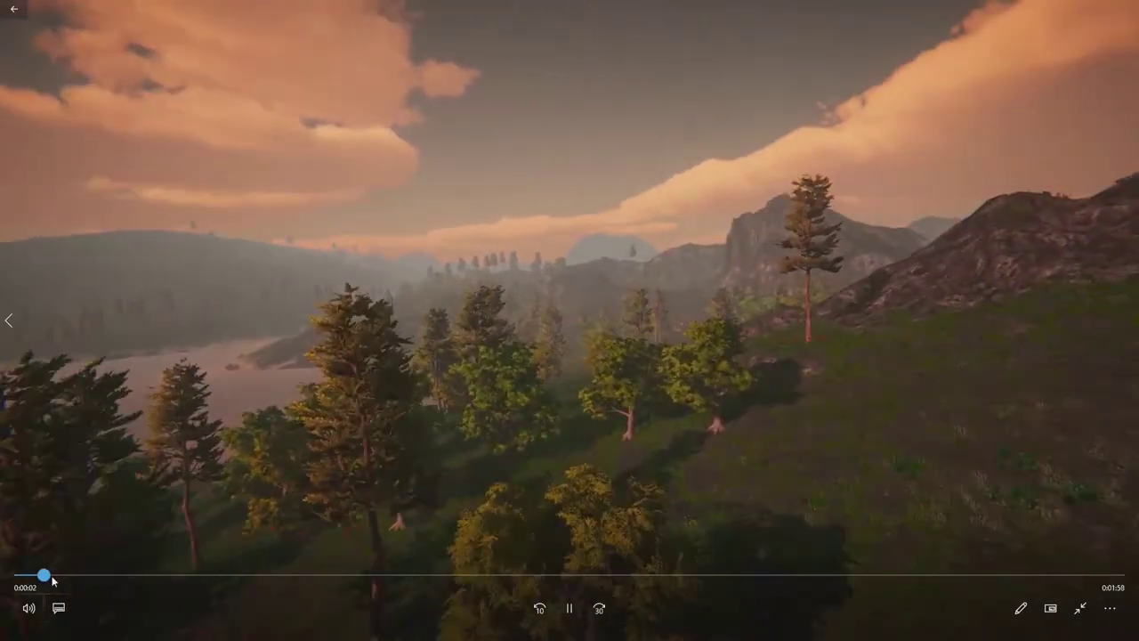
pyautogui.moveTo(44, 576); pyautogui.dragTo(255, 583)
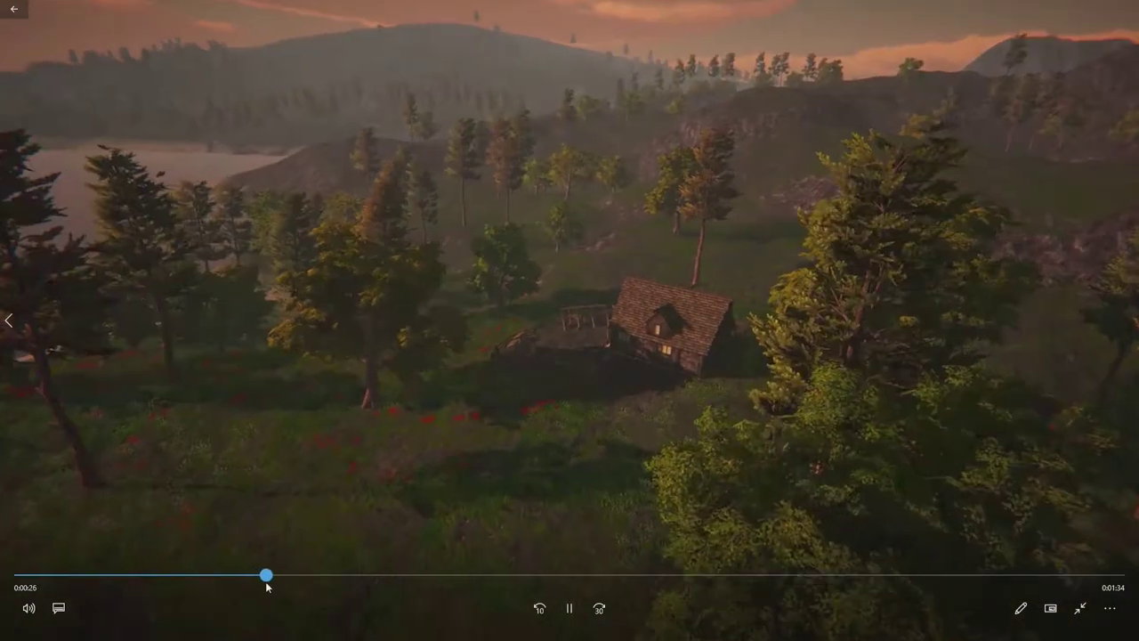
pyautogui.moveTo(274, 580); pyautogui.dragTo(298, 583)
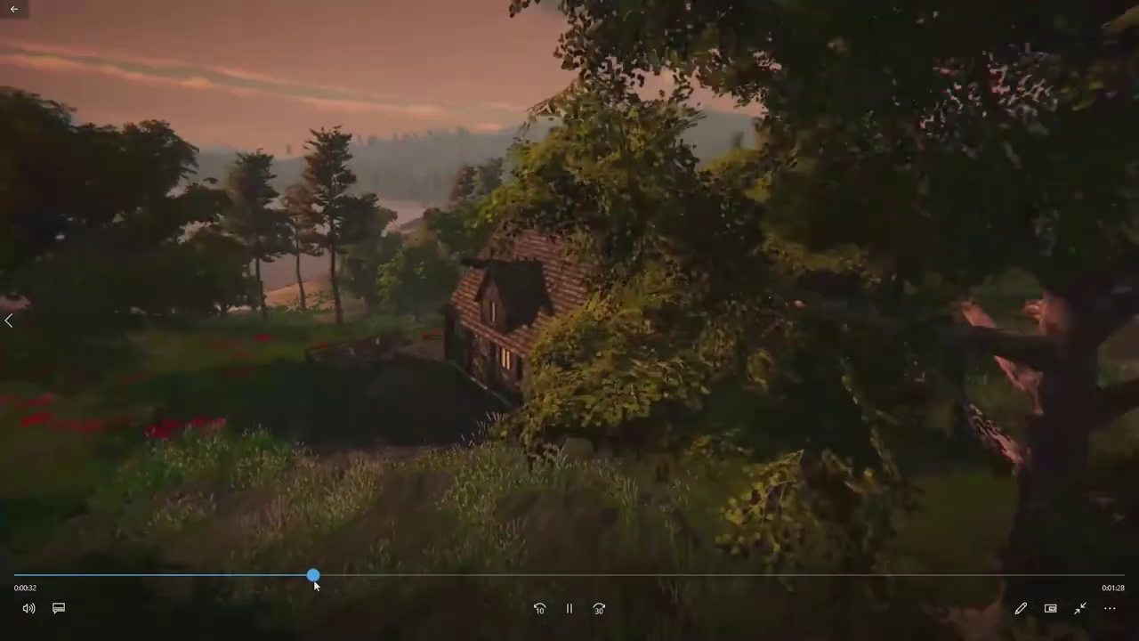
pyautogui.moveTo(314, 583); pyautogui.dragTo(370, 585)
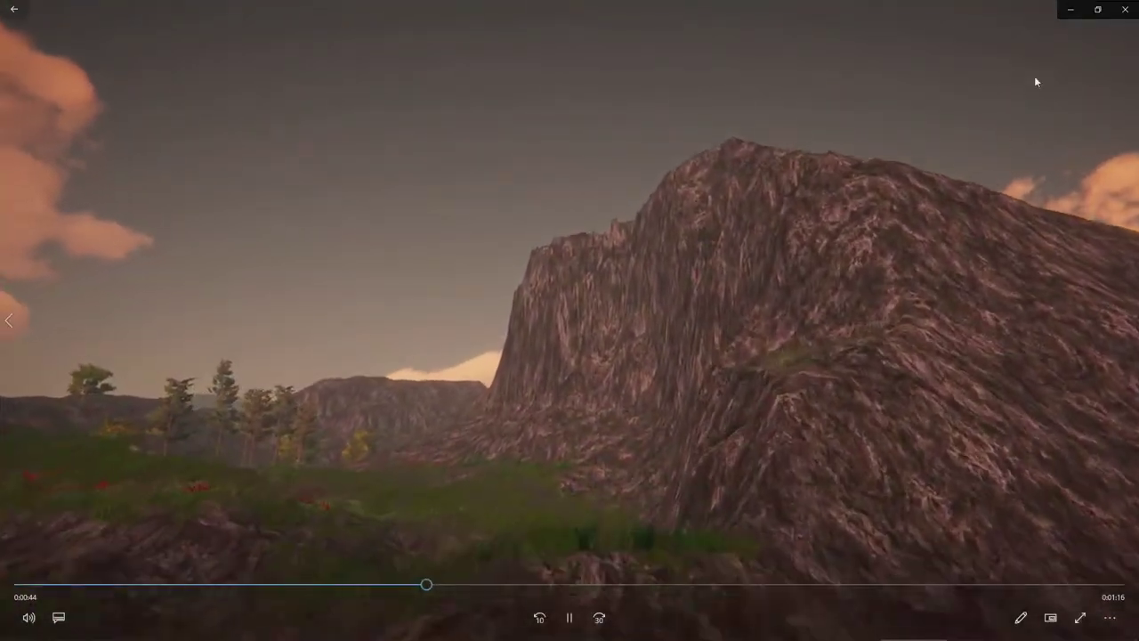
pyautogui.click(1025, 16)
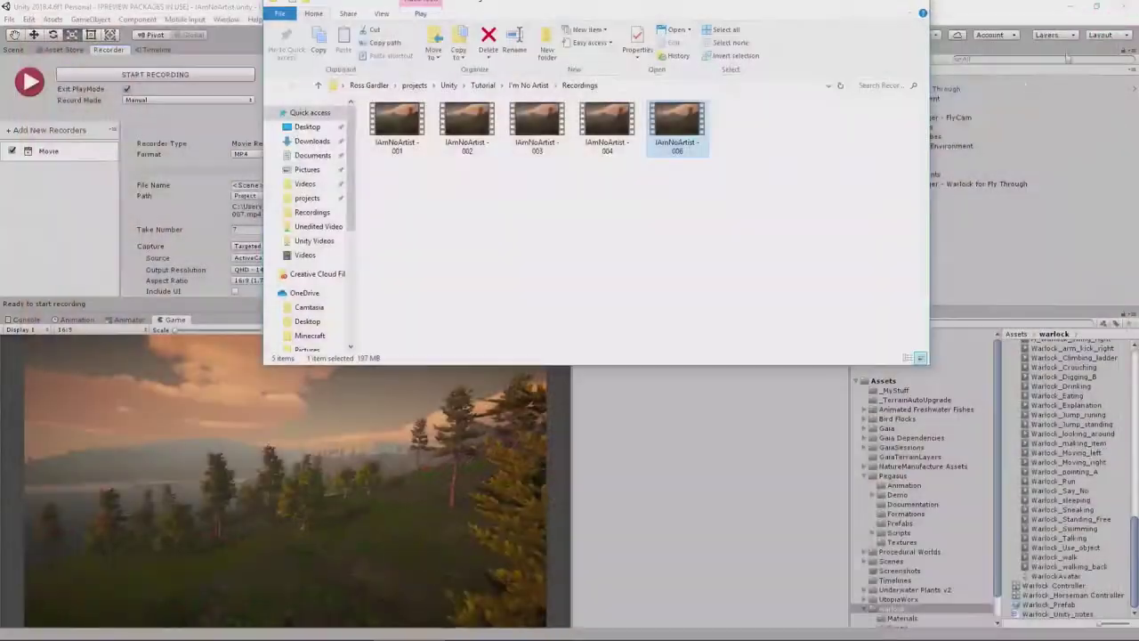
# Step: Place the warlock manager's Active clip from frame 1814 to 3040 (about 30.2–50.7 s)
pyautogui.click(919, 6)
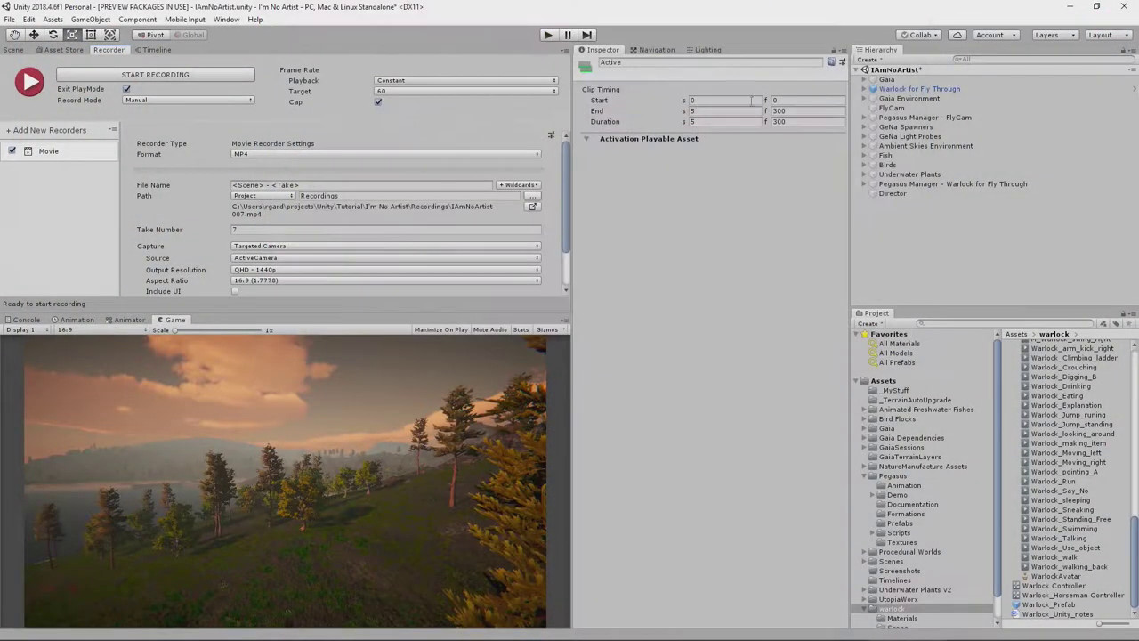
pyautogui.click(153, 49)
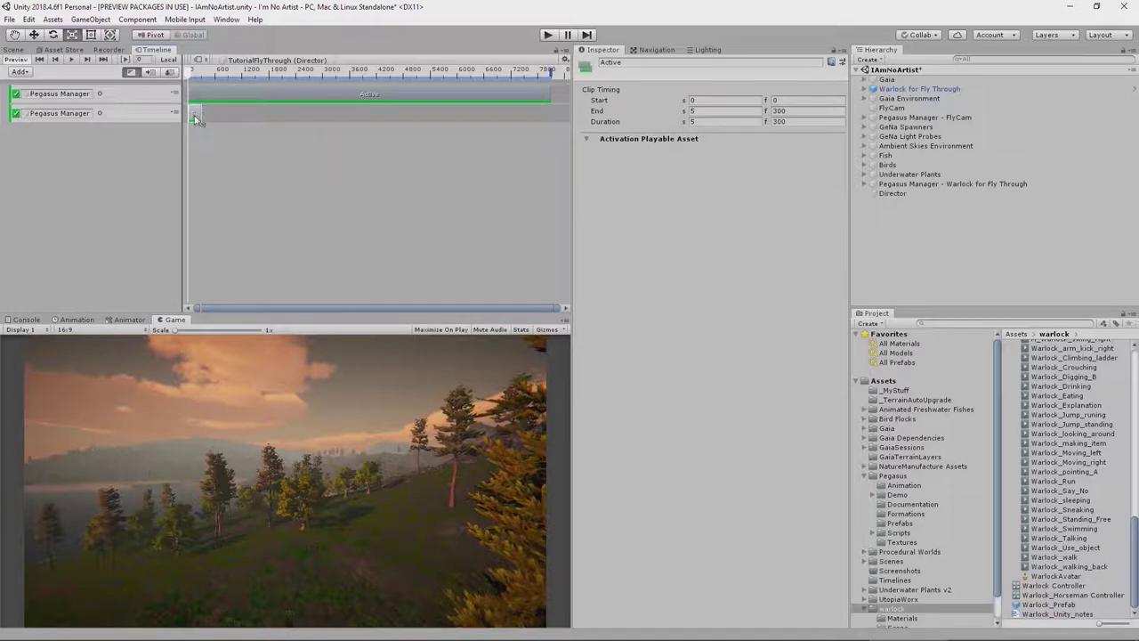
pyautogui.moveTo(193, 115); pyautogui.dragTo(389, 119)
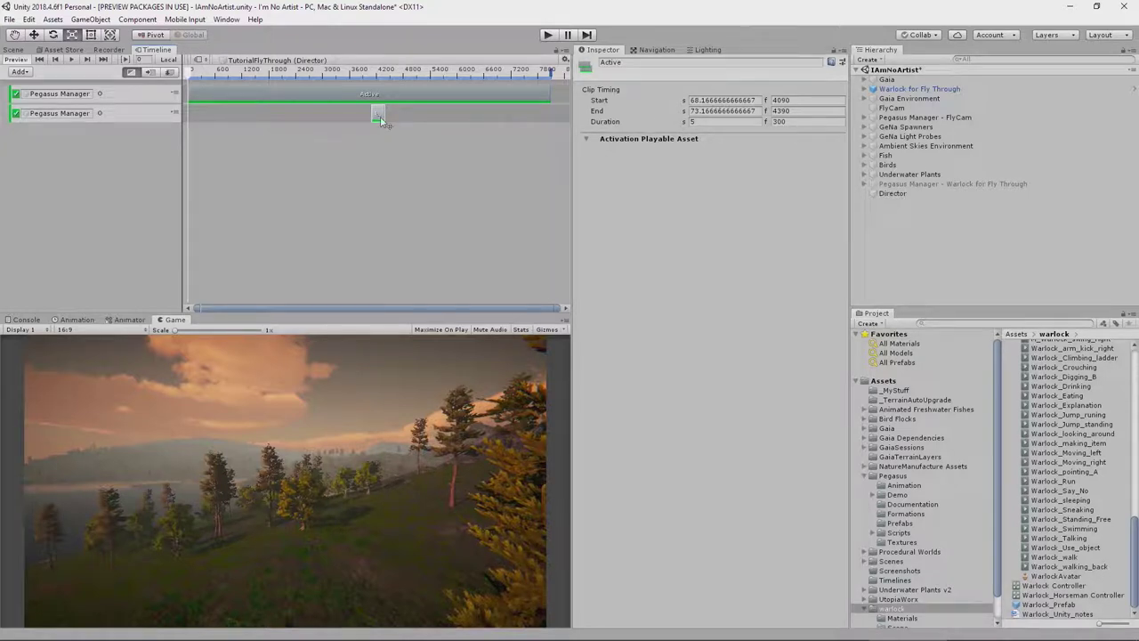
pyautogui.moveTo(380, 119); pyautogui.dragTo(328, 114)
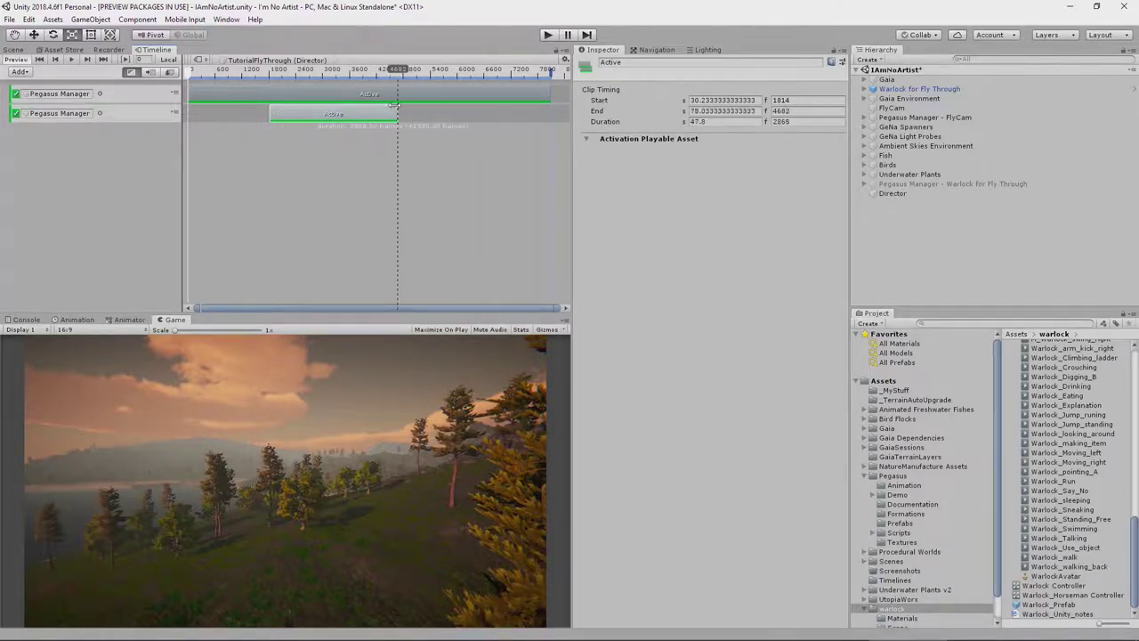
pyautogui.moveTo(395, 106); pyautogui.dragTo(323, 107)
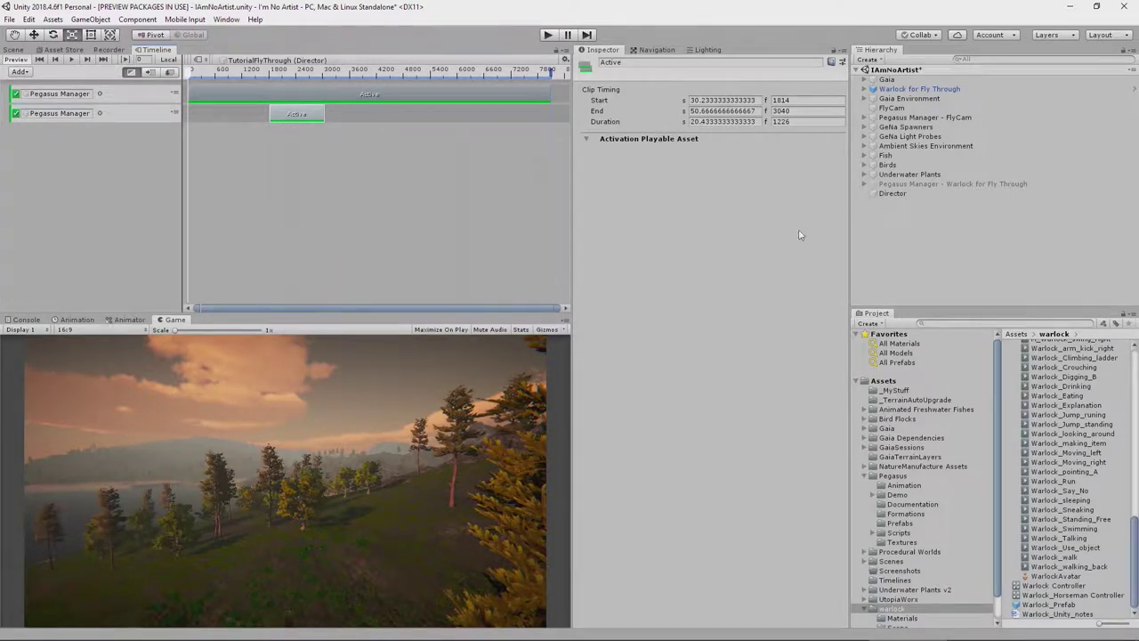
# Step: Check the FlyCam and warlock Pegasus Manager settings, then select Director to show its timeline
pyautogui.click(925, 116)
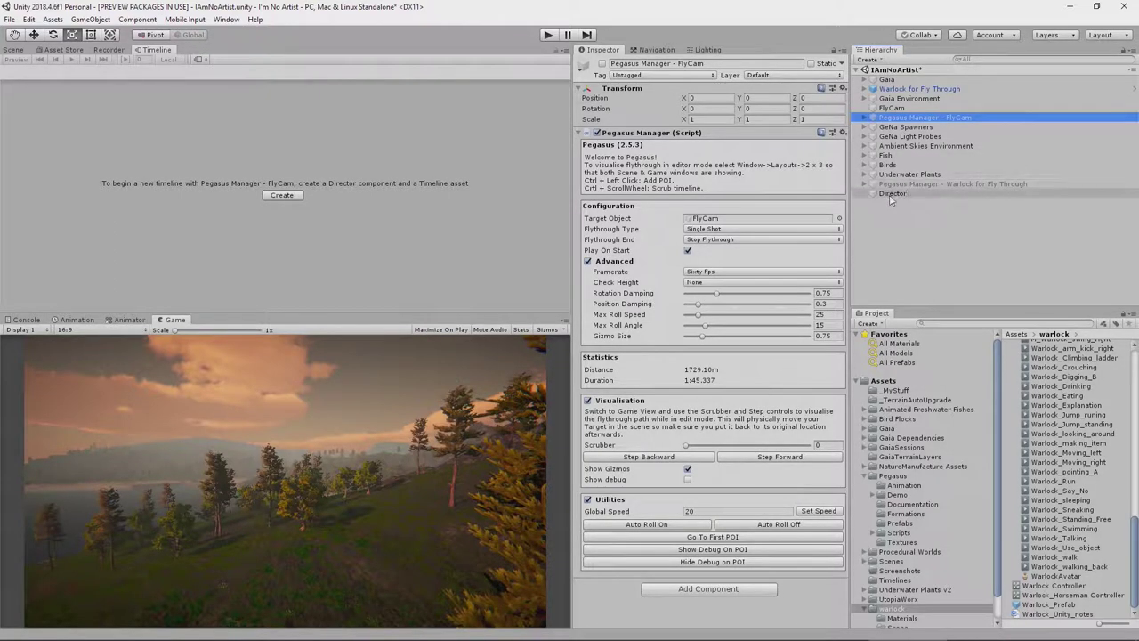
pyautogui.click(925, 184)
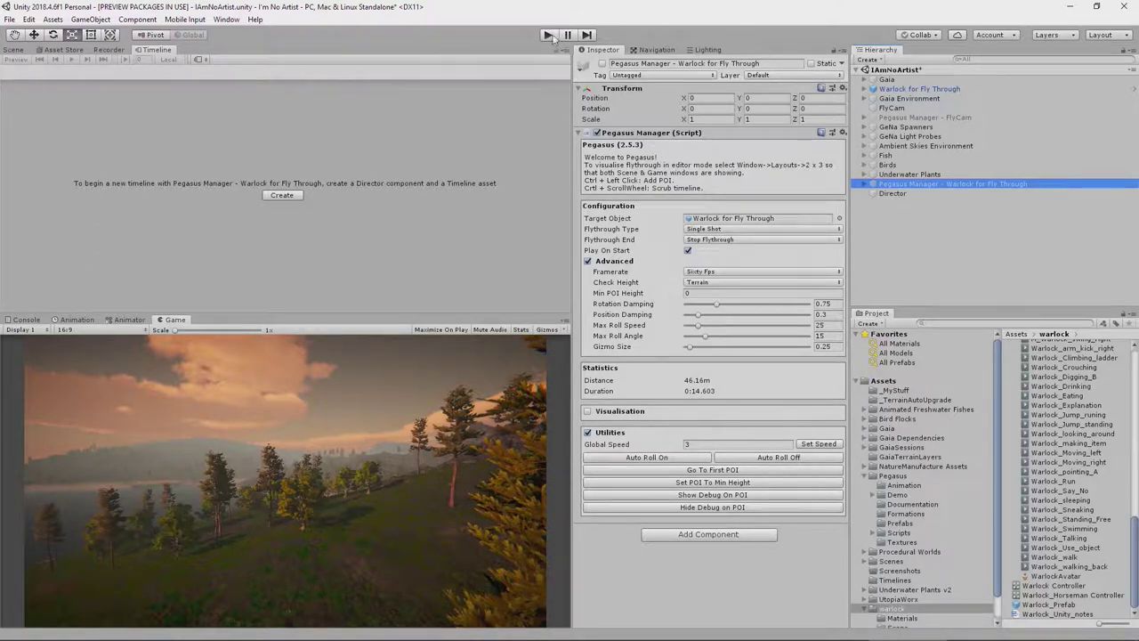
pyautogui.click(892, 193)
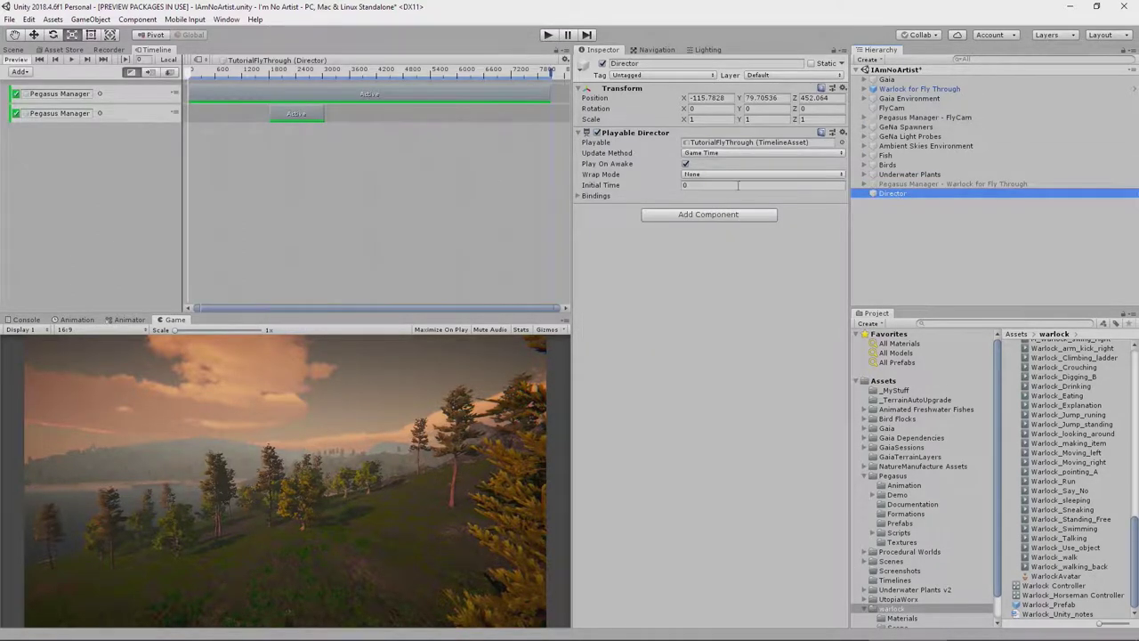
# Step: Enter Play mode and watch the fly-through run to about 40.9 s past the cabin
pyautogui.click(548, 35)
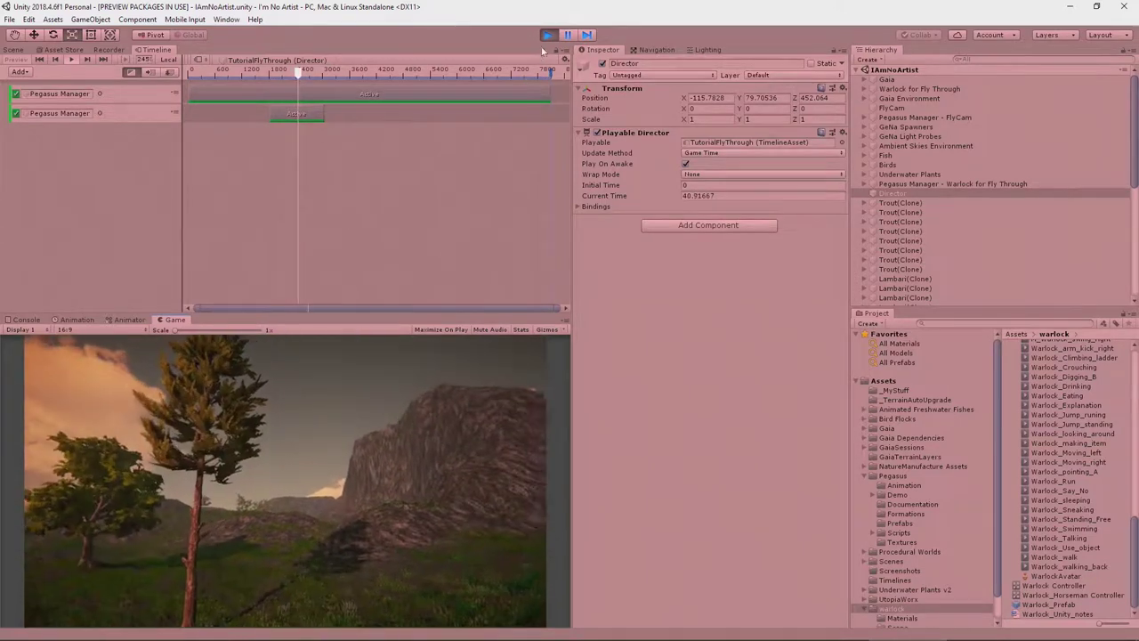
# Step: Stop Play mode and move the warlock Active clip to start at frame 1444 (about 24 s)
pyautogui.click(548, 35)
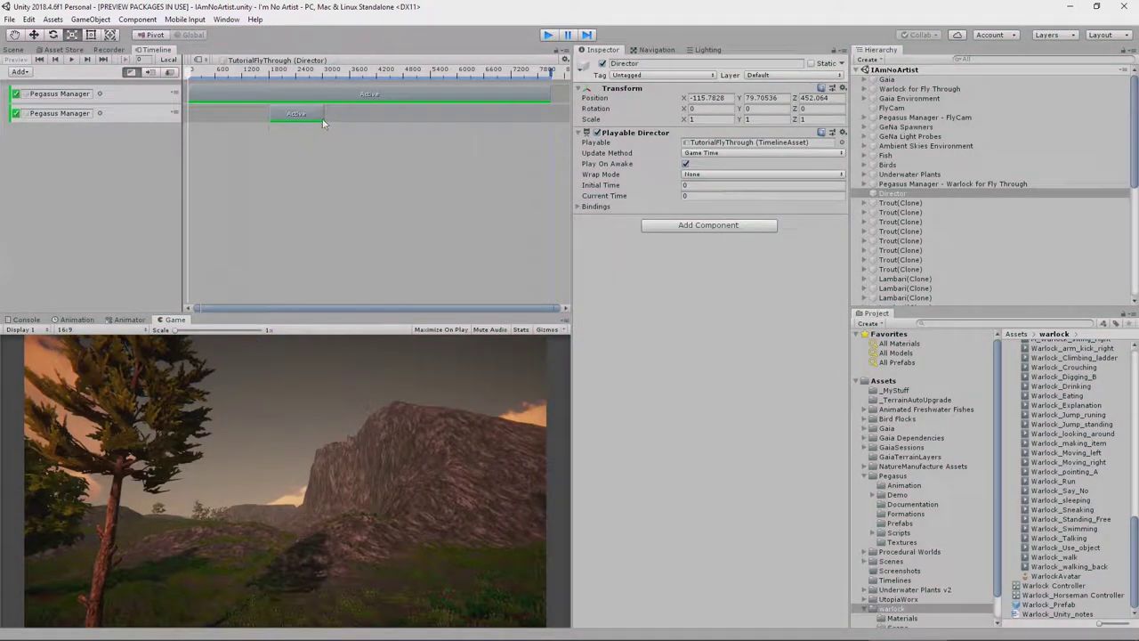
pyautogui.click(291, 117)
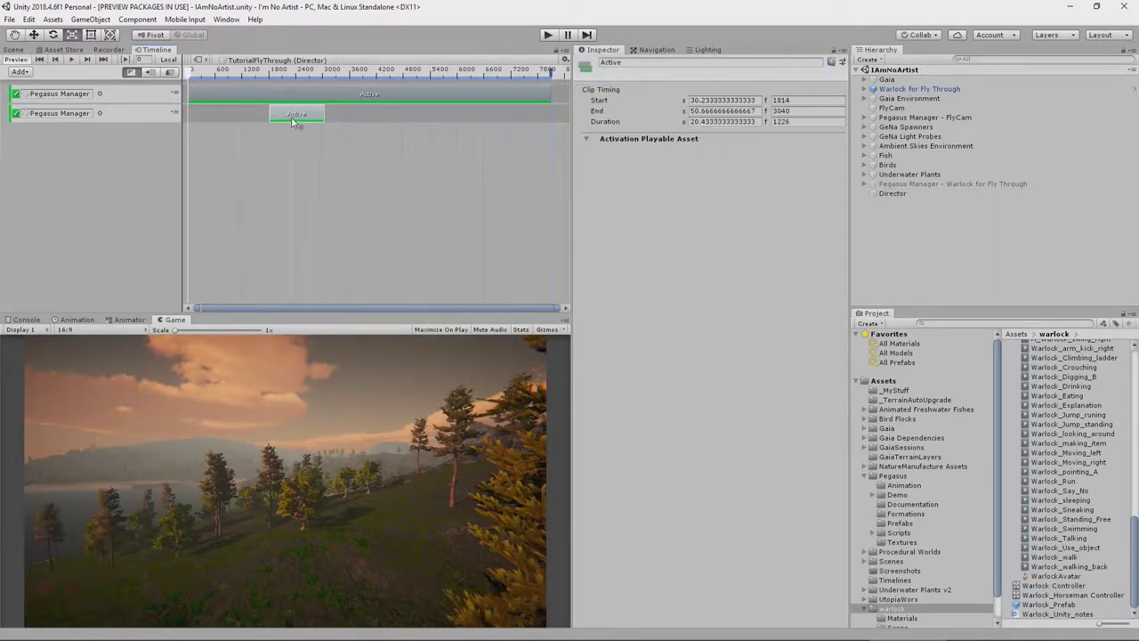
pyautogui.moveTo(291, 116); pyautogui.dragTo(278, 116)
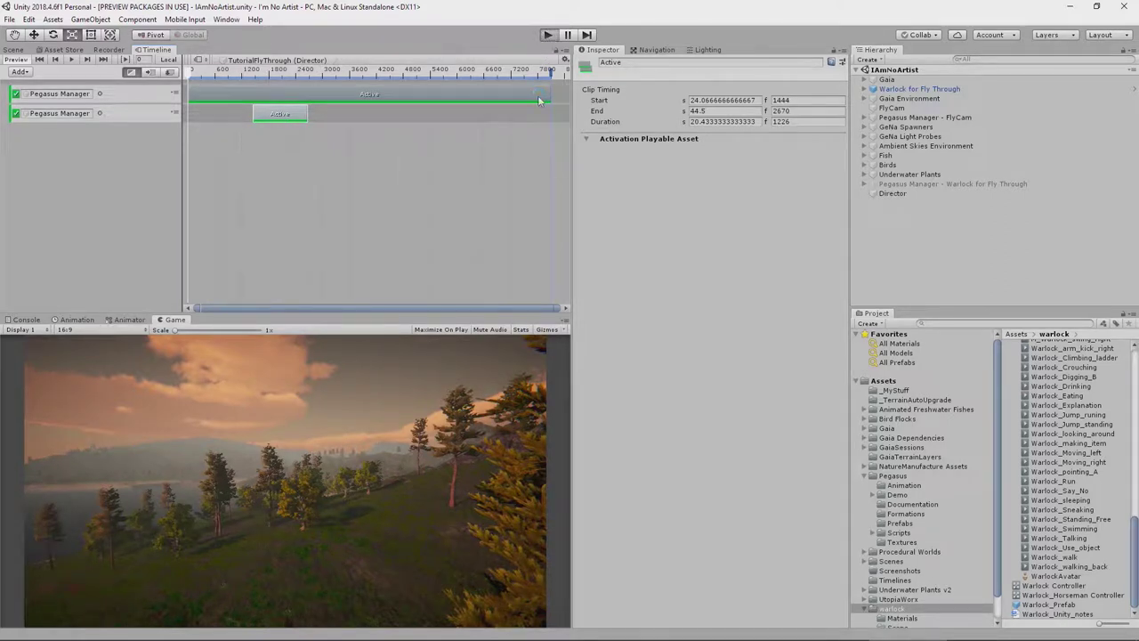
pyautogui.hotkey('ctrl', 'p')
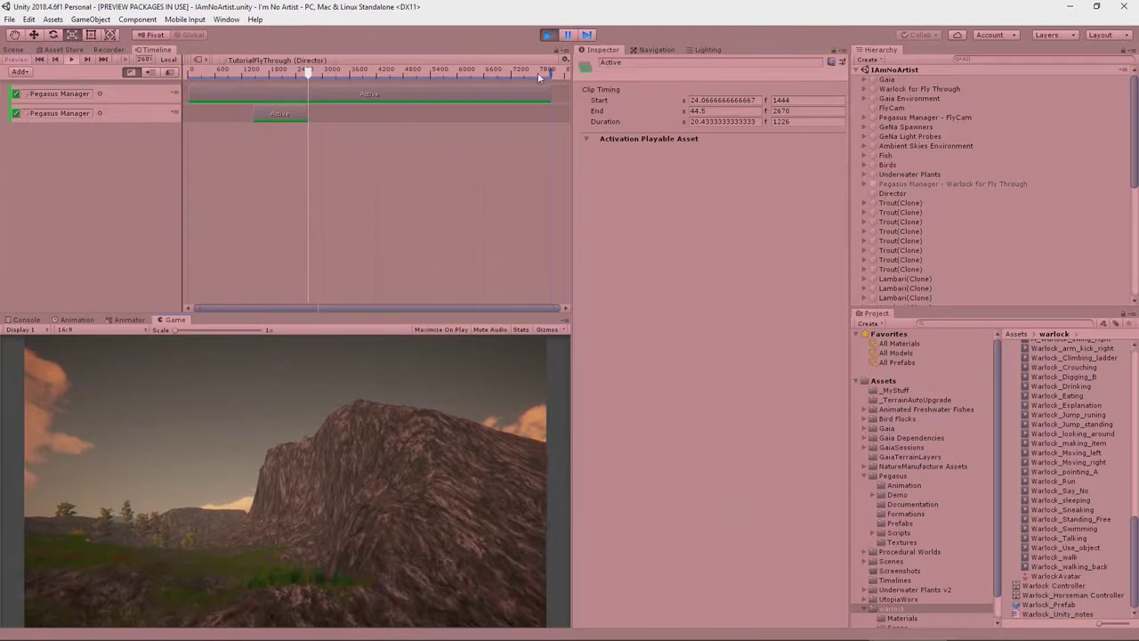
pyautogui.click(548, 35)
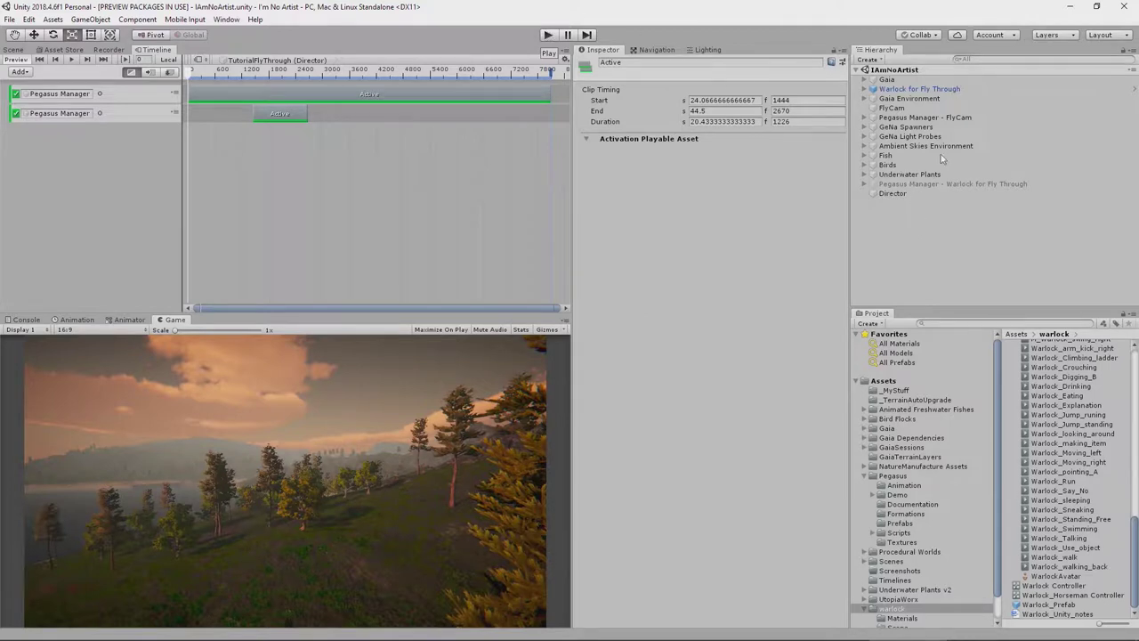
# Step: List the FlyCam's points of interest and select POI 7, viewing the path around the house
pyautogui.click(872, 118)
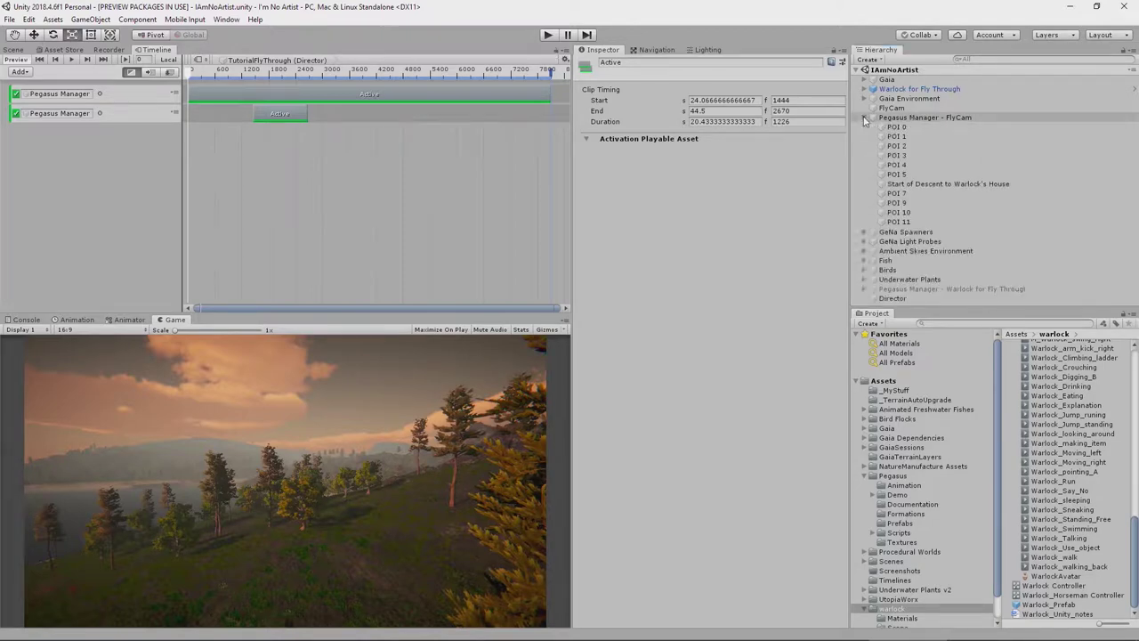
pyautogui.click(948, 184)
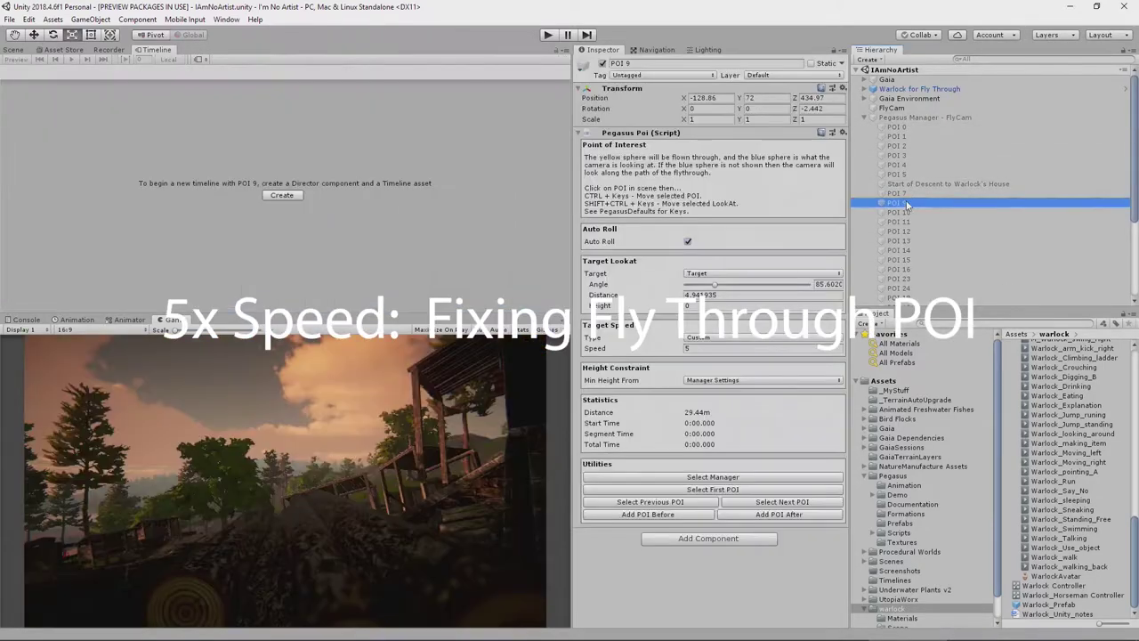
pyautogui.click(897, 194)
pyautogui.hotkey('ctrl', '1')
pyautogui.click(926, 117)
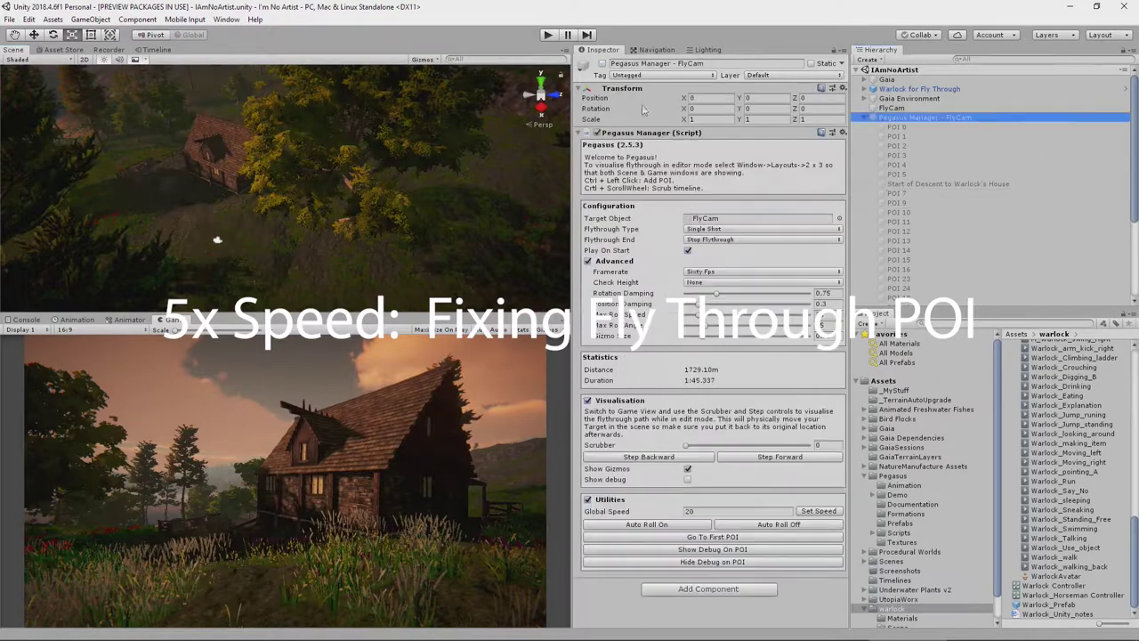
pyautogui.moveTo(245, 265); pyautogui.dragTo(318, 204, button='right')
# Step: Insert a new point after POI 7 and move it beside the warlock's house
pyautogui.keyDown('ctrl'); pyautogui.click(445, 218); pyautogui.keyUp('ctrl')
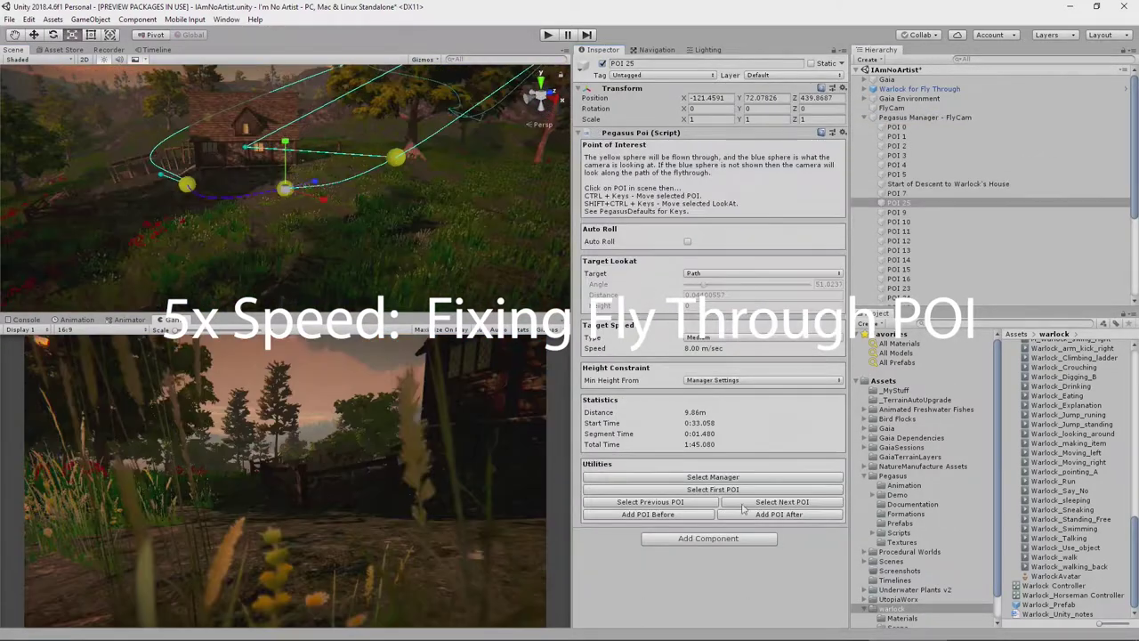
pyautogui.press('w')
pyautogui.moveTo(356, 129); pyautogui.dragTo(357, 133)
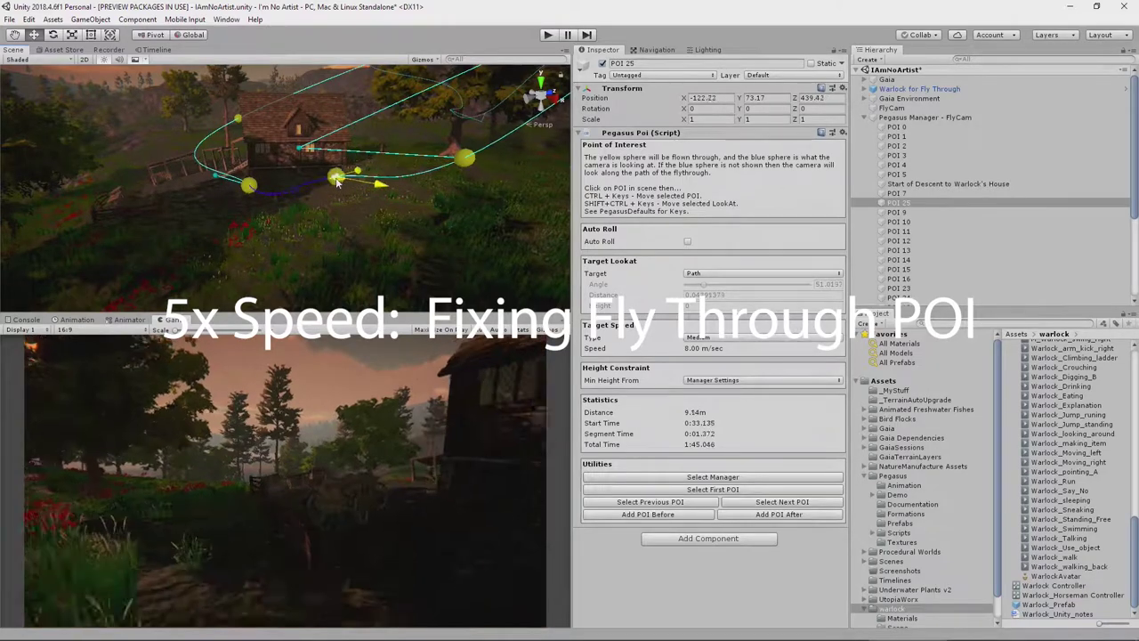
pyautogui.moveTo(358, 133); pyautogui.dragTo(382, 168, button='right')
pyautogui.click(397, 177)
pyautogui.click(372, 165)
pyautogui.moveTo(372, 164); pyautogui.dragTo(372, 160)
pyautogui.moveTo(372, 160); pyautogui.dragTo(498, 214, button='right')
# Step: Rename the new point 'Passing Warlocks House' and nudge it closer to the cabin
pyautogui.click(899, 203)
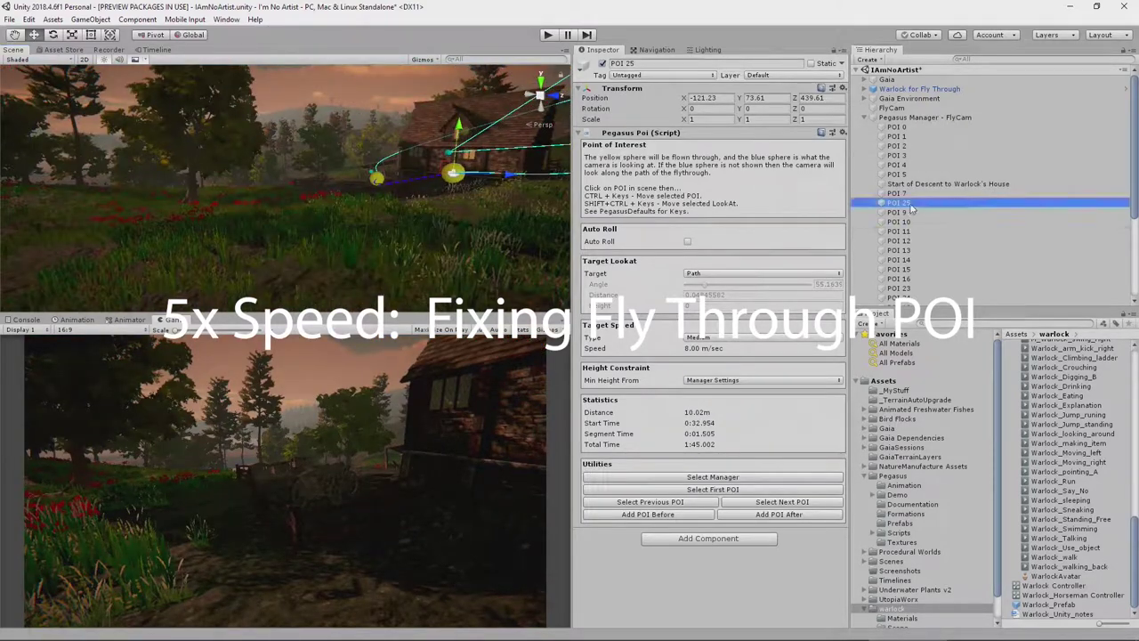
pyautogui.write('Pat')
pyautogui.press('Return')
pyautogui.moveTo(338, 178); pyautogui.dragTo(378, 171, button='right')
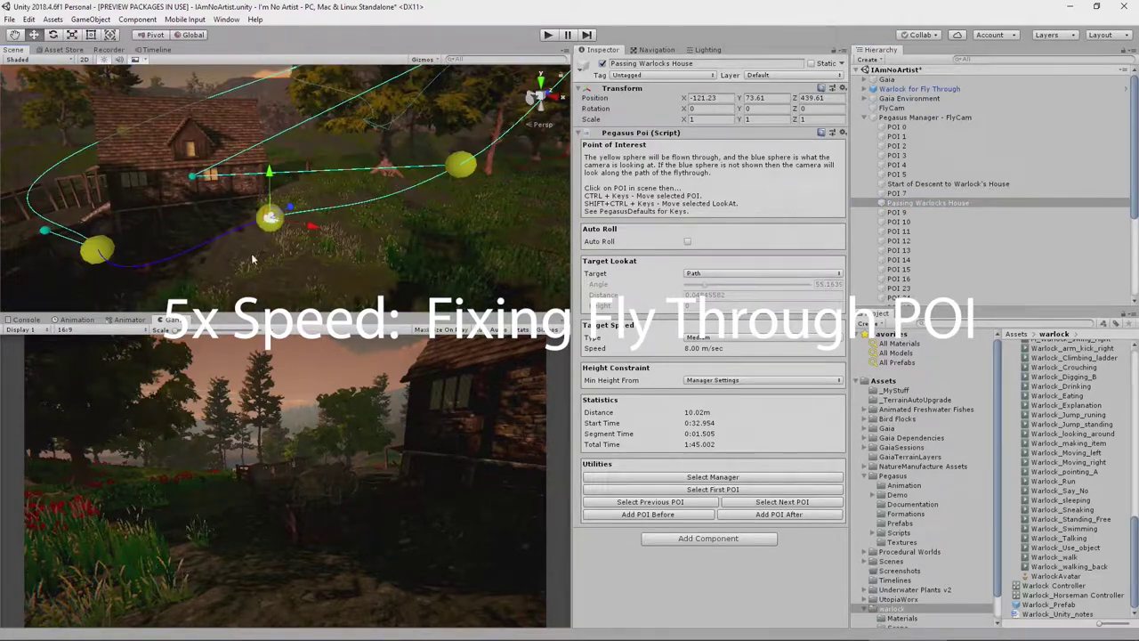
pyautogui.moveTo(253, 259); pyautogui.dragTo(191, 227, button='right')
pyautogui.click(95, 219)
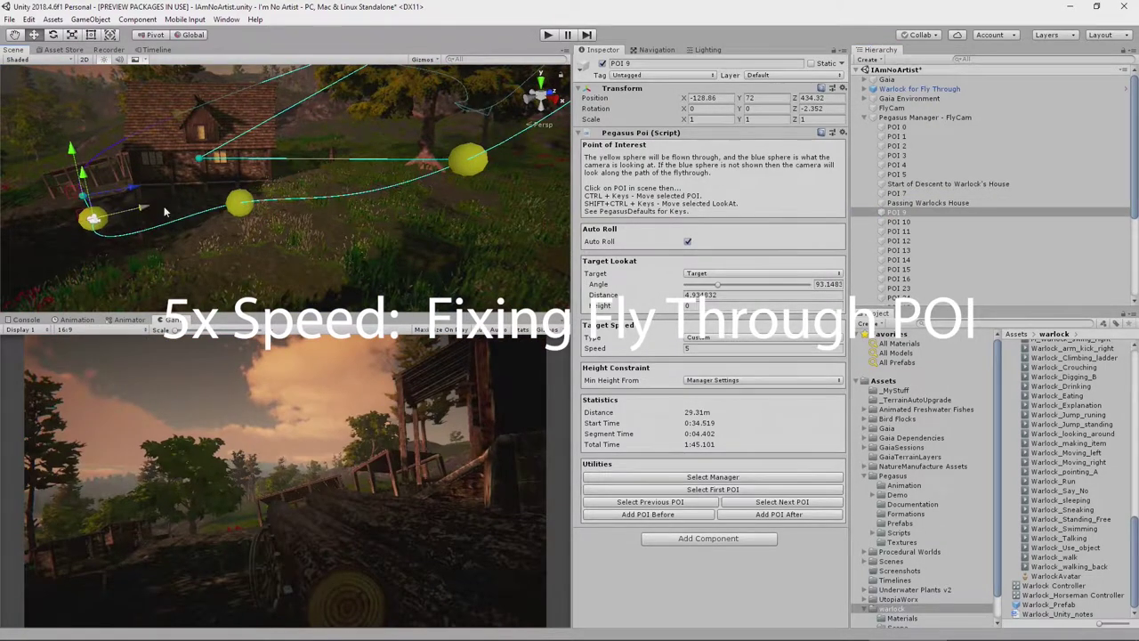
pyautogui.click(238, 203)
pyautogui.moveTo(239, 204); pyautogui.dragTo(252, 183, button='right')
pyautogui.hotkey('ctrl', 'Up')
# Step: Open the Recordings folder from the movie recorder settings and play IAmNoArtist - 007
pyautogui.click(252, 183)
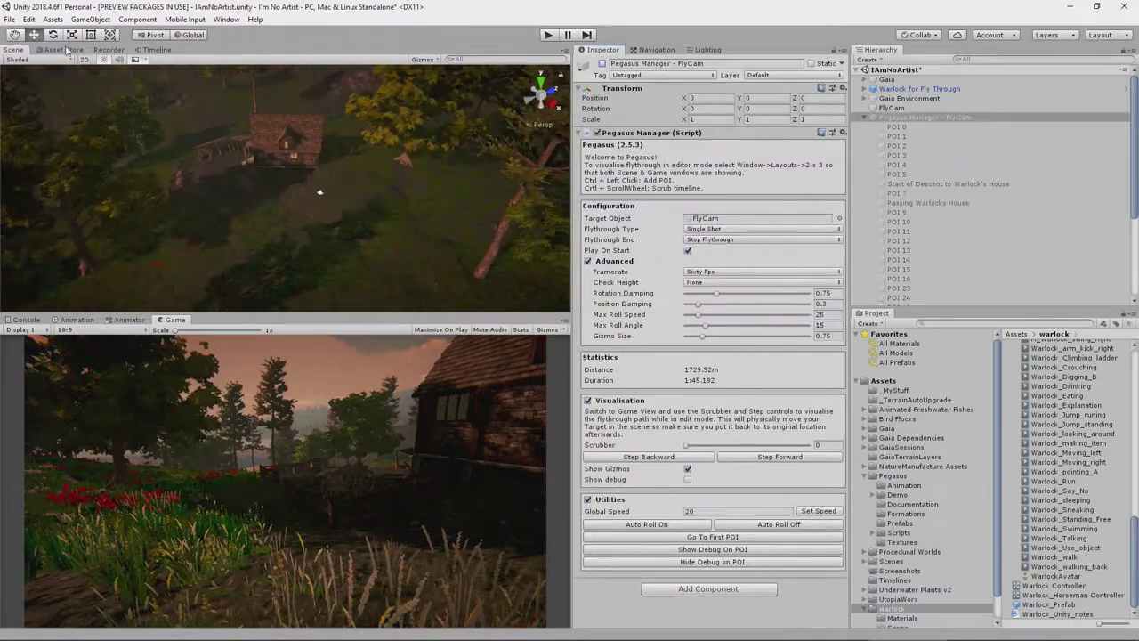
pyautogui.click(108, 50)
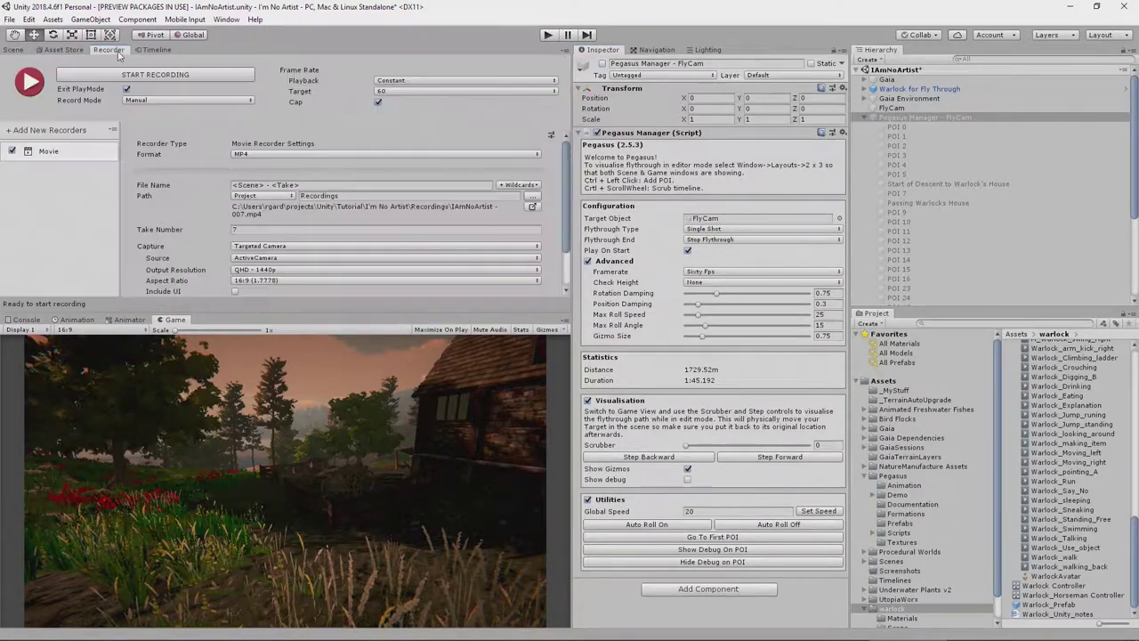
pyautogui.click(163, 74)
pyautogui.click(534, 206)
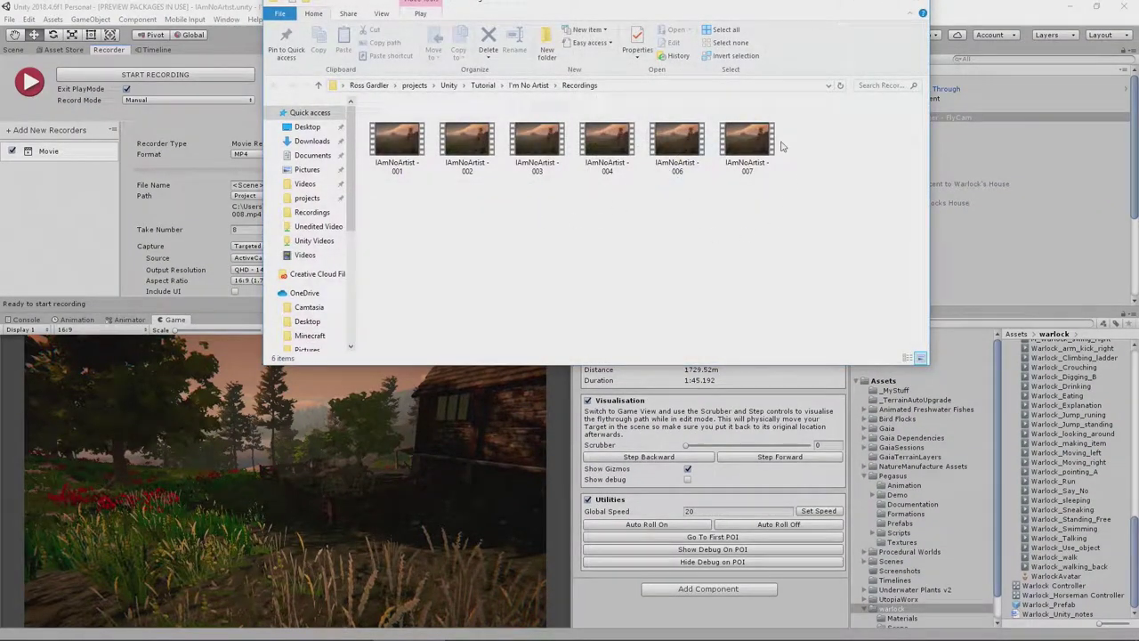
pyautogui.click(746, 137)
pyautogui.doubleClick(746, 137)
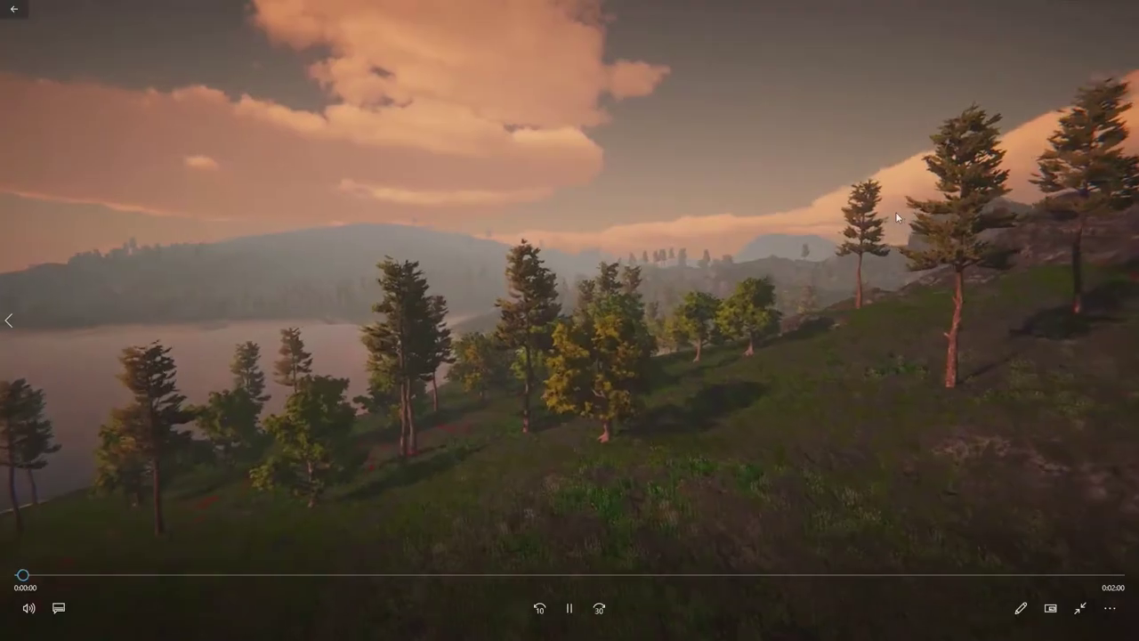